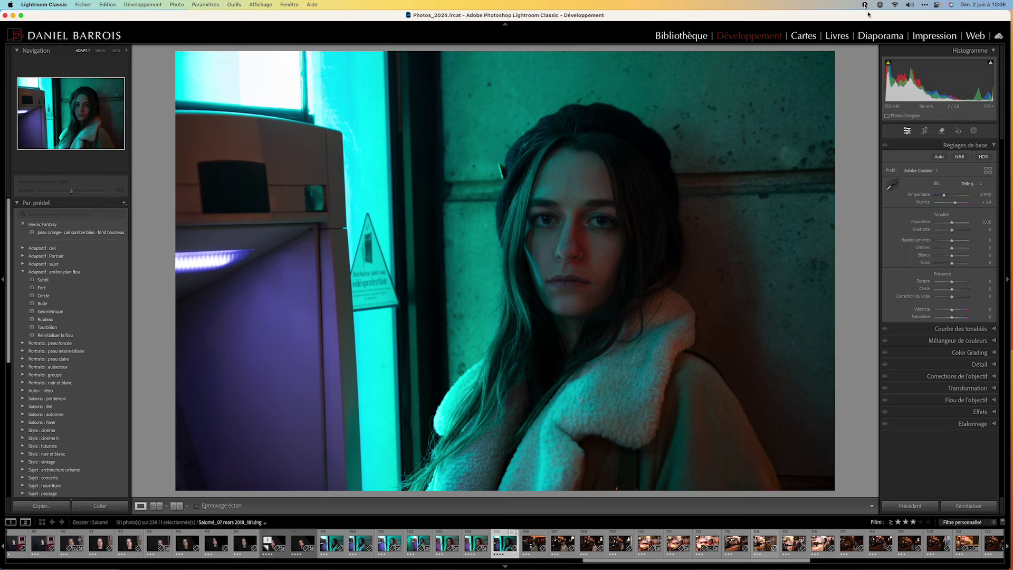
- Switch to the Remove (eraser) tool to show its distraction-removal settings
{"action": "left_click", "coordinate": [943, 131]}
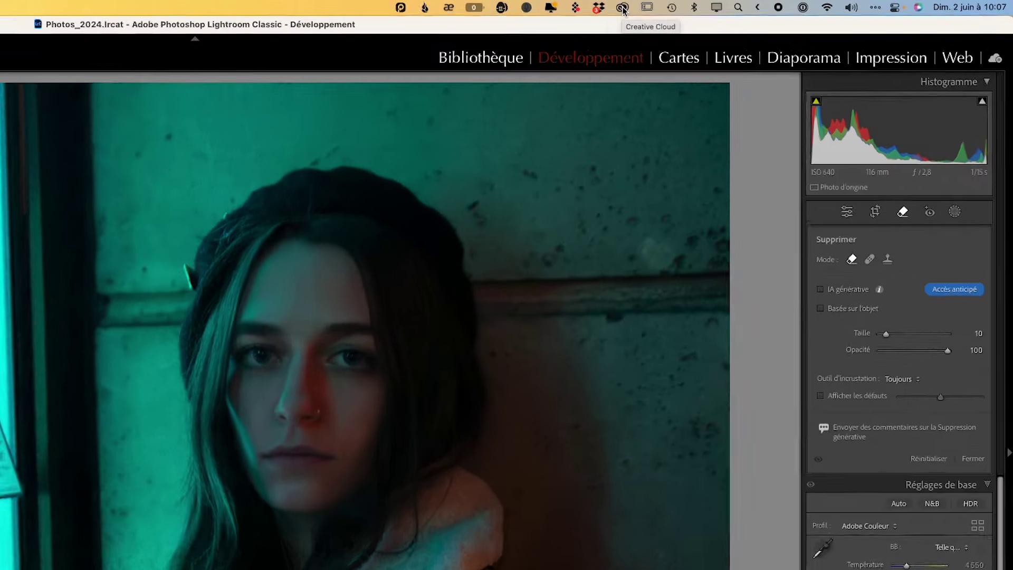
- Open the Creative Cloud account dropdown showing 988 of 1000 Firefly credits left
{"action": "left_click", "coordinate": [769, 7]}
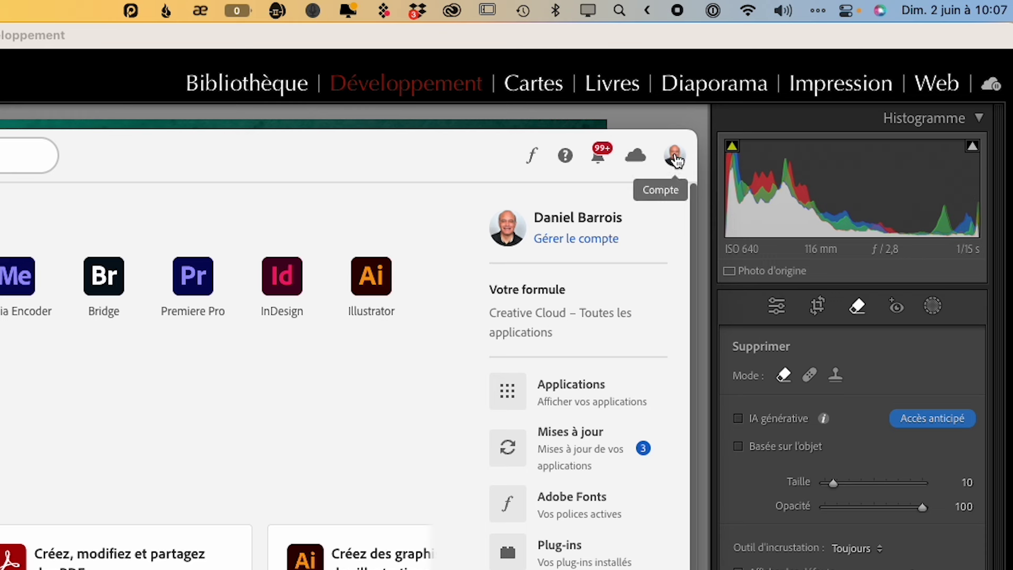
{"action": "left_click", "coordinate": [675, 157]}
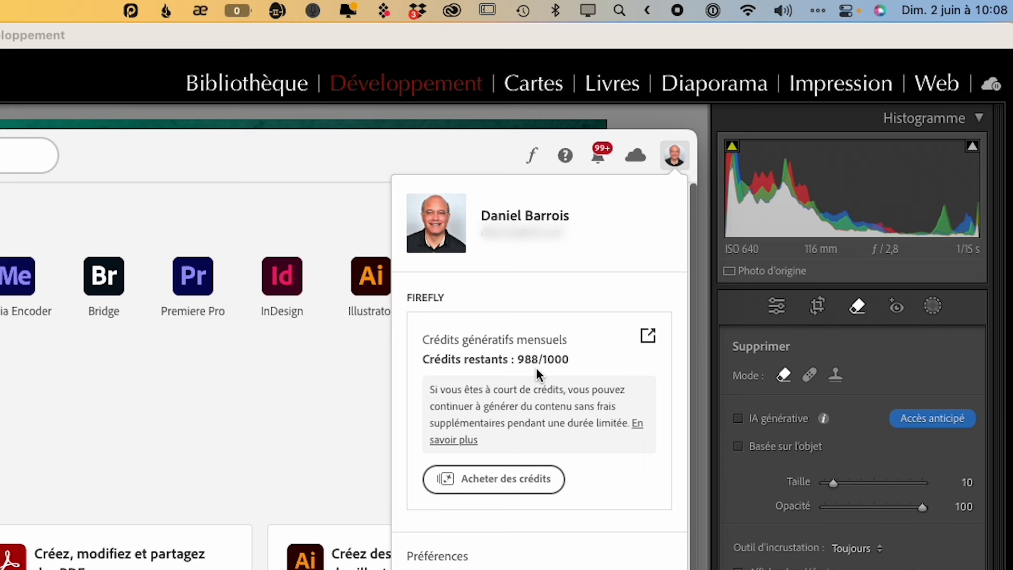
- Open the monthly generative credits help page and browse the per-feature credits table
{"action": "left_click", "coordinate": [650, 340]}
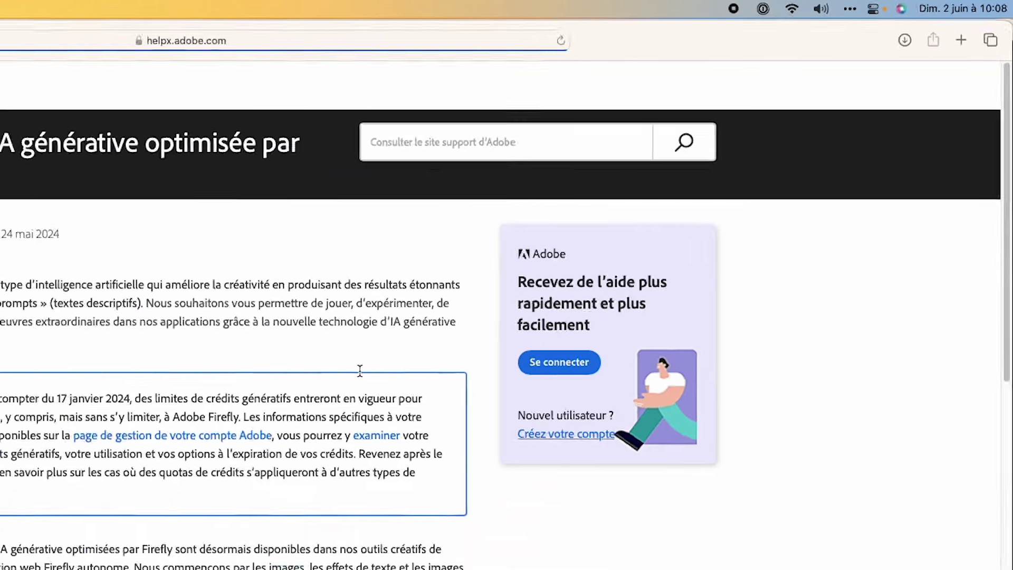
{"action": "scroll", "coordinate": [581, 268], "scroll_direction": "down", "scroll_amount": 5}
{"action": "scroll", "coordinate": [581, 268], "scroll_direction": "down", "scroll_amount": 5}
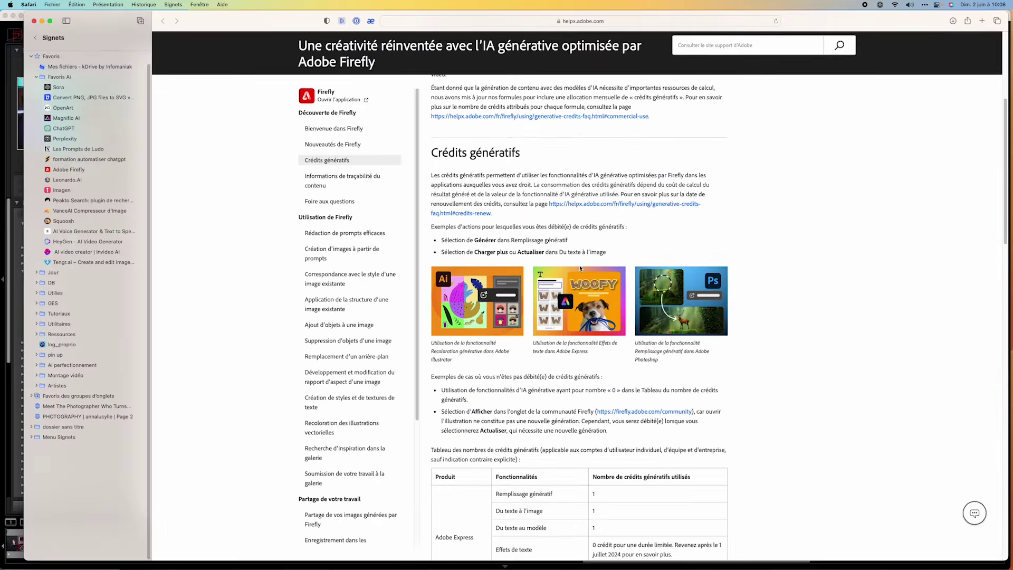
{"action": "scroll", "coordinate": [582, 285], "scroll_direction": "down", "scroll_amount": 3}
{"action": "scroll", "coordinate": [582, 285], "scroll_direction": "down", "scroll_amount": 4}
{"action": "scroll", "coordinate": [582, 285], "scroll_direction": "down", "scroll_amount": 3}
{"action": "scroll", "coordinate": [582, 285], "scroll_direction": "up", "scroll_amount": 4}
{"action": "scroll", "coordinate": [582, 285], "scroll_direction": "down", "scroll_amount": 1}
{"action": "scroll", "coordinate": [582, 285], "scroll_direction": "down", "scroll_amount": 4}
{"action": "scroll", "coordinate": [582, 285], "scroll_direction": "down", "scroll_amount": 1}
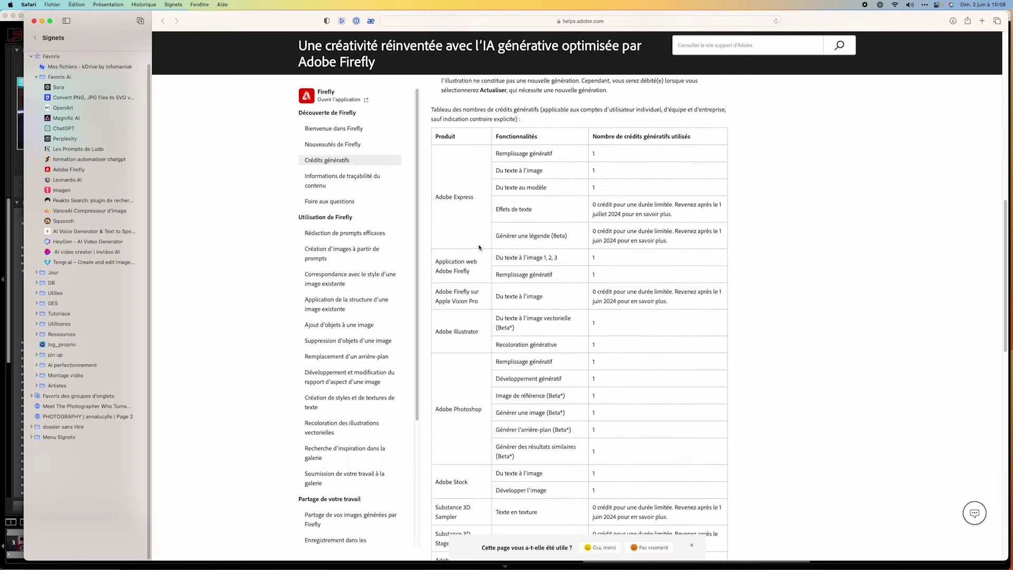
{"action": "scroll", "coordinate": [487, 283], "scroll_direction": "down", "scroll_amount": 1}
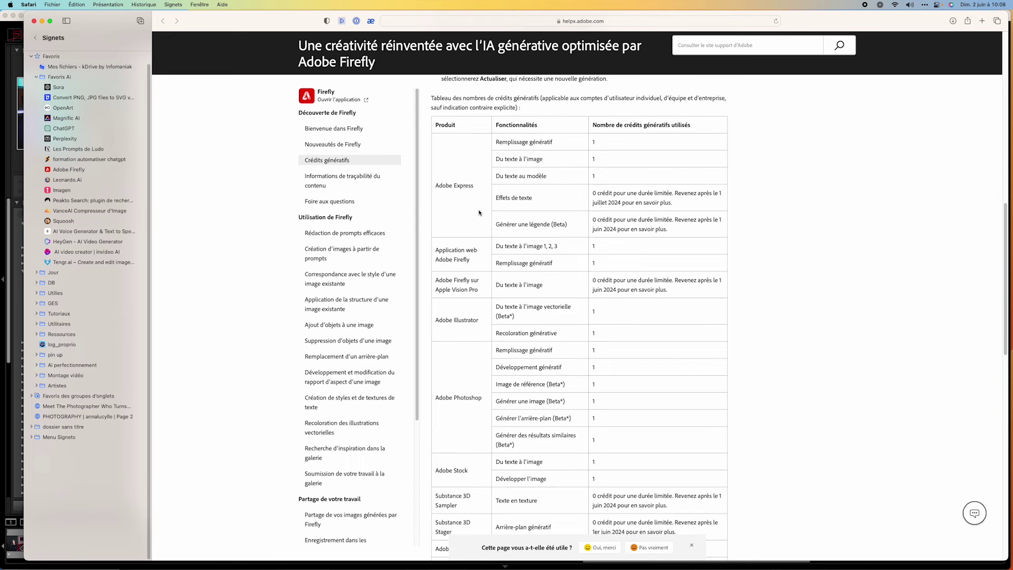
{"action": "scroll", "coordinate": [481, 213], "scroll_direction": "down", "scroll_amount": 2}
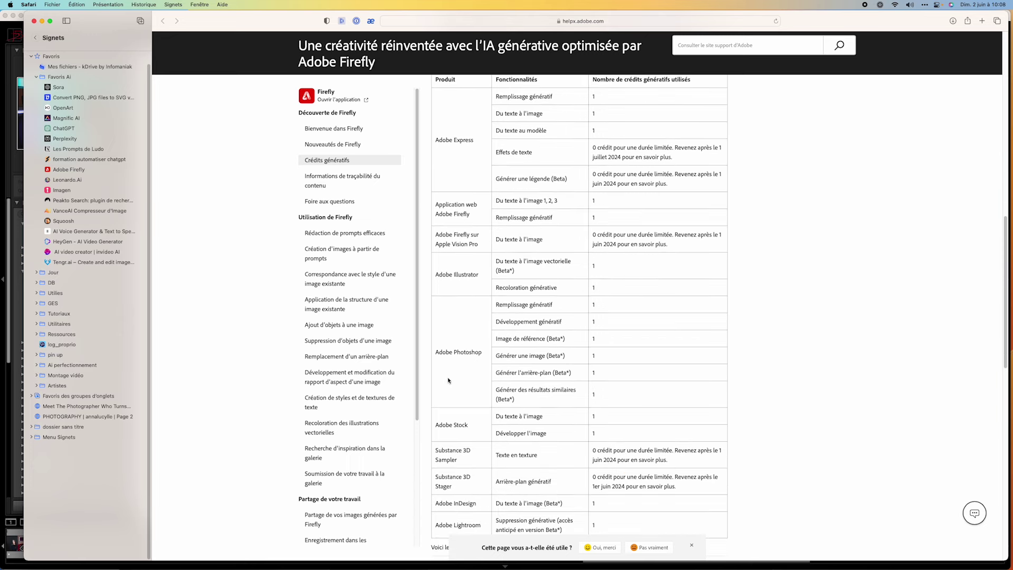
{"action": "scroll", "coordinate": [457, 361], "scroll_direction": "down", "scroll_amount": 2}
{"action": "scroll", "coordinate": [457, 361], "scroll_direction": "down", "scroll_amount": 2}
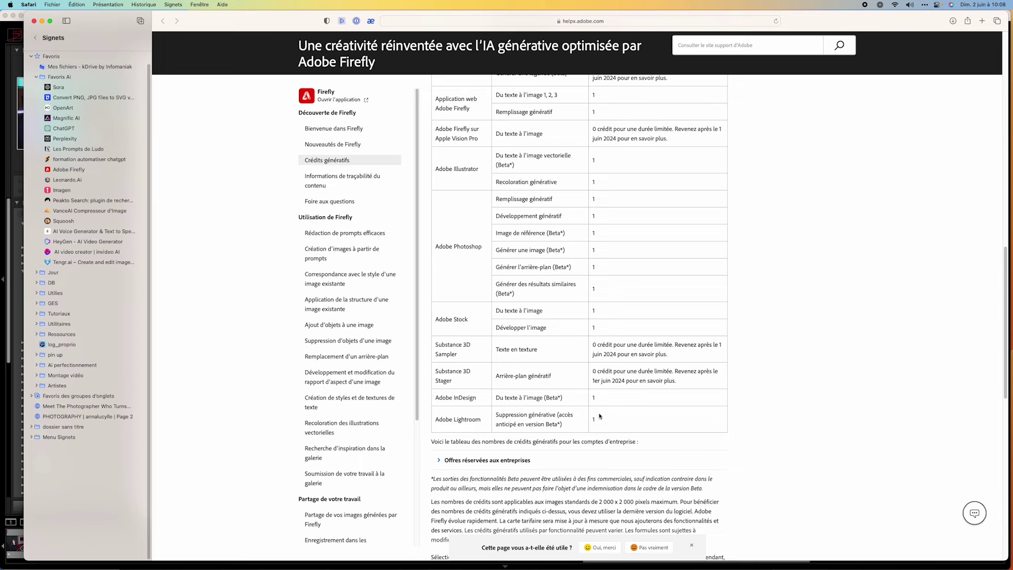
{"action": "scroll", "coordinate": [614, 416], "scroll_direction": "up", "scroll_amount": 1}
{"action": "scroll", "coordinate": [616, 421], "scroll_direction": "up", "scroll_amount": 2}
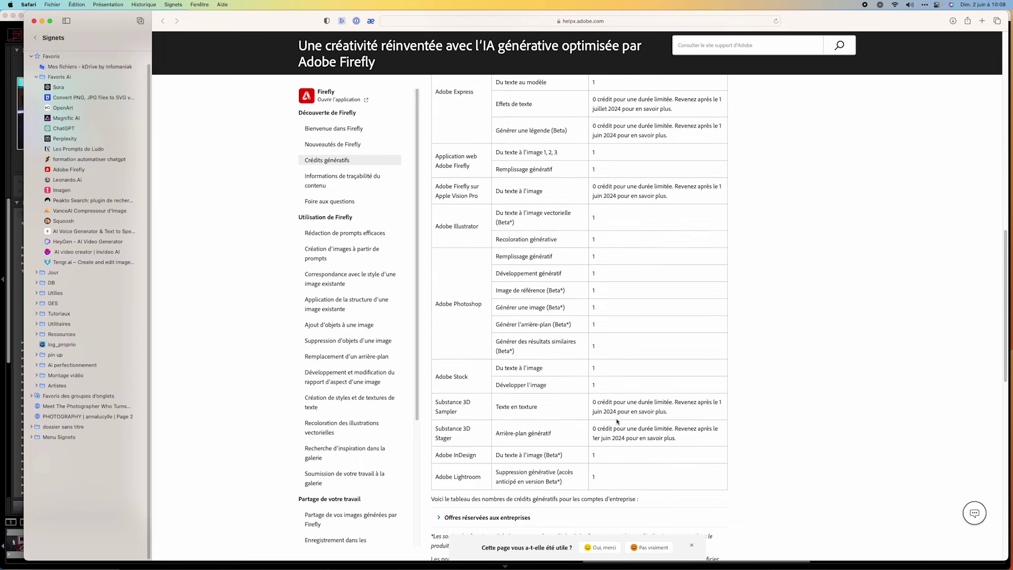
{"action": "scroll", "coordinate": [617, 421], "scroll_direction": "down", "scroll_amount": 1}
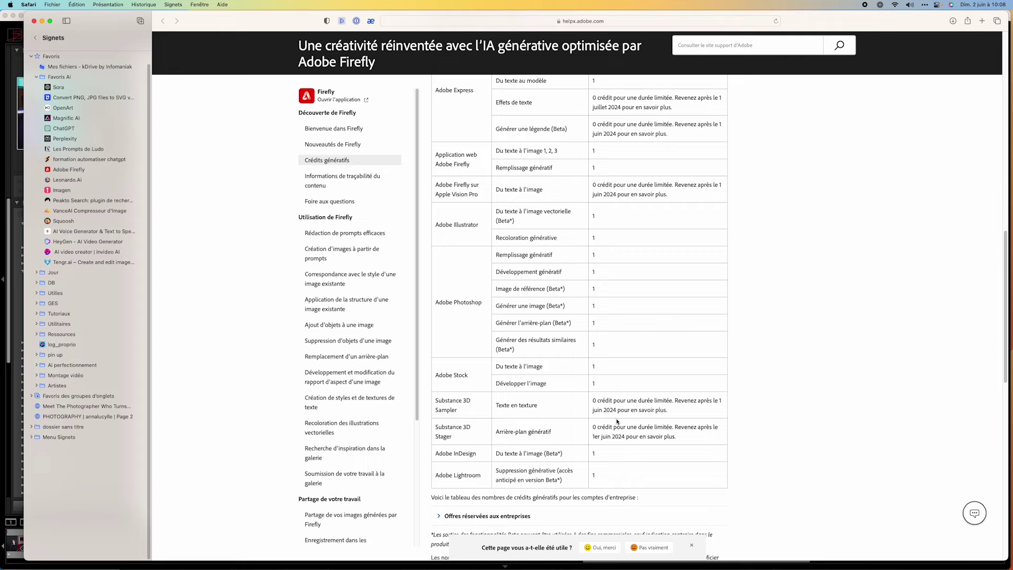
{"action": "scroll", "coordinate": [618, 421], "scroll_direction": "up", "scroll_amount": 3}
{"action": "scroll", "coordinate": [617, 421], "scroll_direction": "up", "scroll_amount": 10}
{"action": "scroll", "coordinate": [617, 420], "scroll_direction": "up", "scroll_amount": 1}
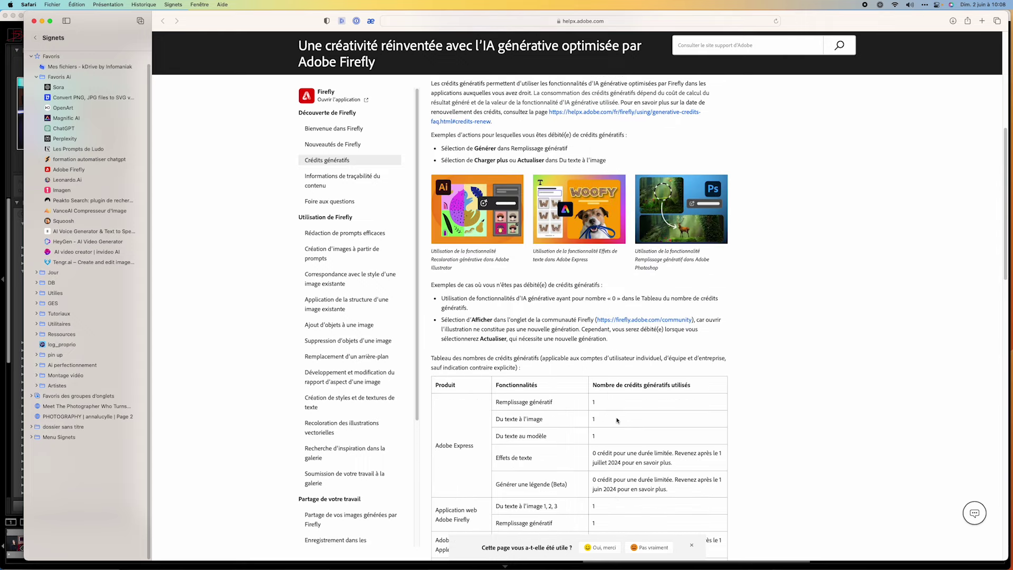
{"action": "scroll", "coordinate": [618, 420], "scroll_direction": "up", "scroll_amount": 4}
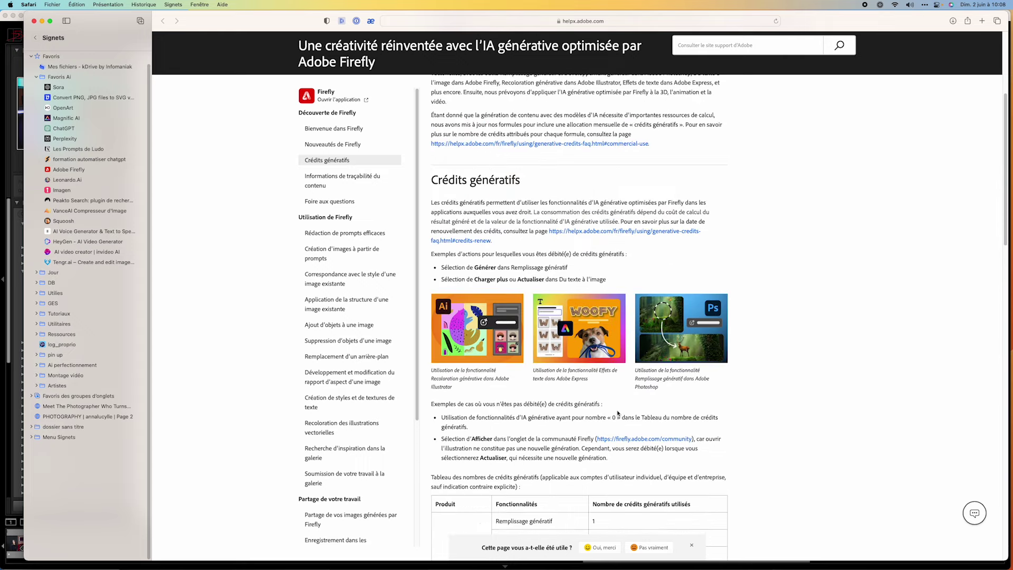
{"action": "scroll", "coordinate": [616, 418], "scroll_direction": "up", "scroll_amount": 1}
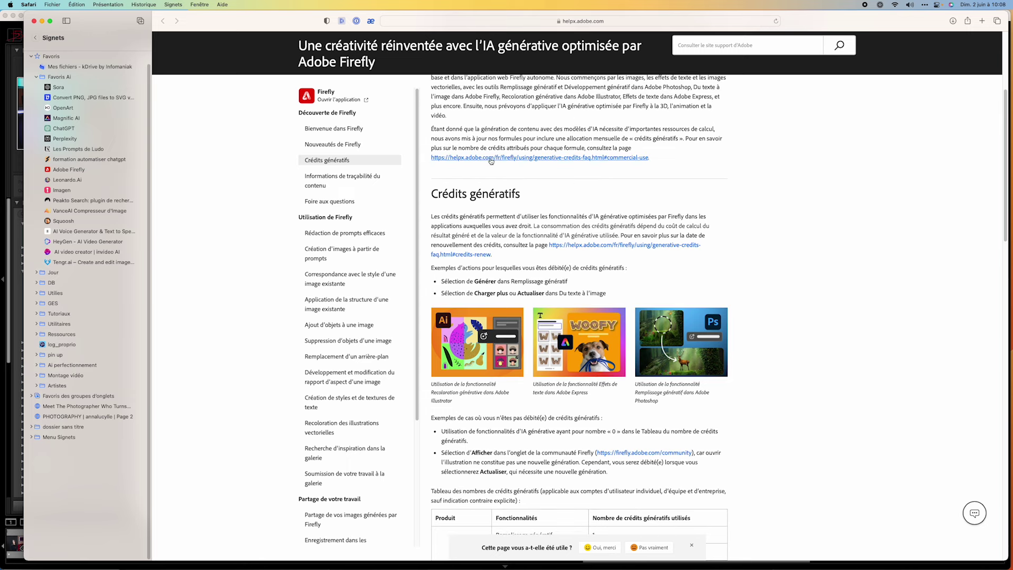
- Open the credits FAQ and expand the Formules individuelles Creative Cloud table (1000 to 25 credits)
{"action": "left_click", "coordinate": [551, 159]}
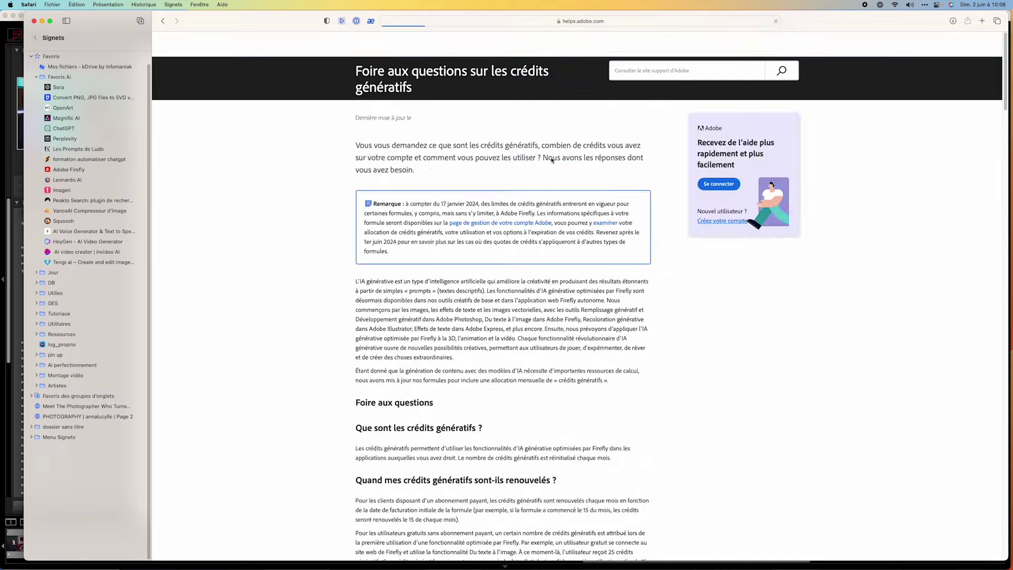
{"action": "scroll", "coordinate": [515, 251], "scroll_direction": "down", "scroll_amount": 2}
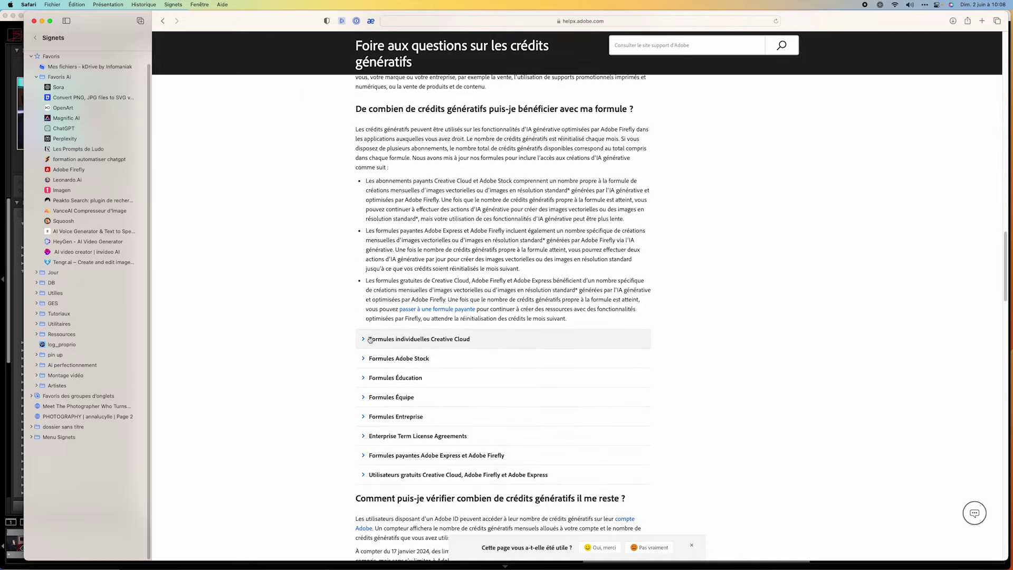
{"action": "left_click", "coordinate": [364, 339]}
{"action": "scroll", "coordinate": [504, 338], "scroll_direction": "down", "scroll_amount": 5}
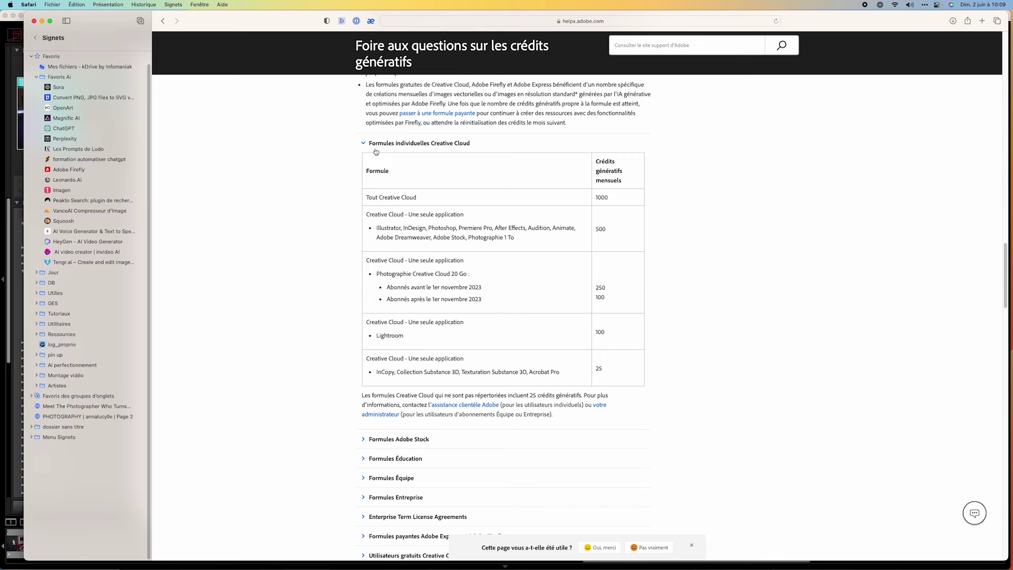
- Close the Safari help pages and the Creative Cloud window
{"action": "left_click", "coordinate": [35, 22]}
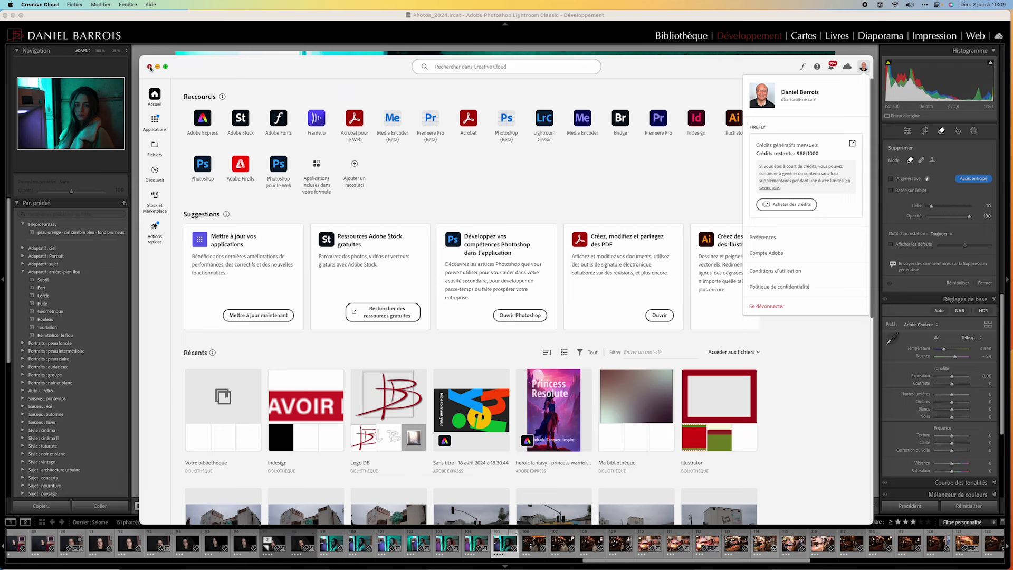
{"action": "left_click", "coordinate": [150, 66]}
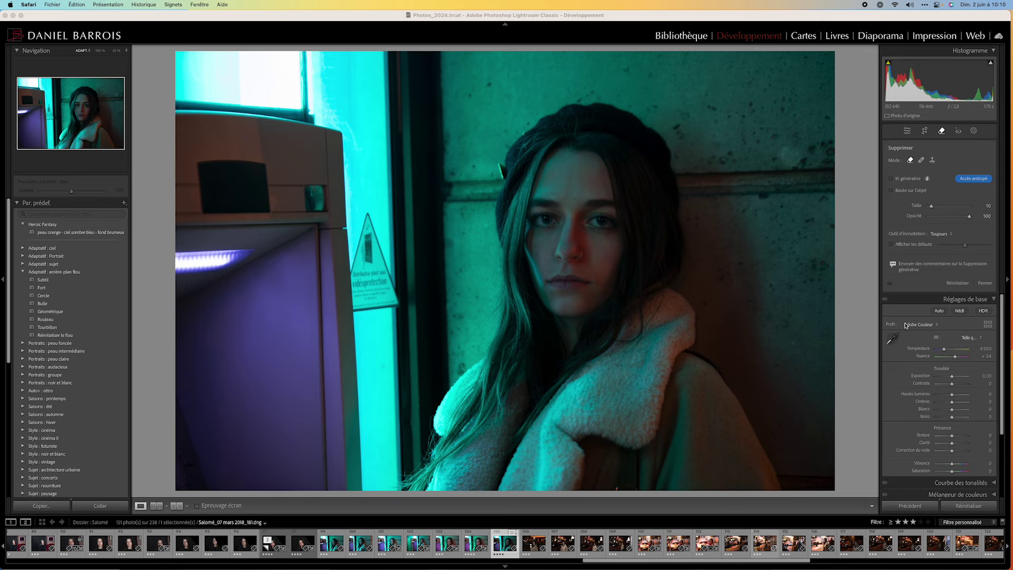
- Leave the Remove tool and set Whites to about +18 and Blacks to -6
{"action": "left_click", "coordinate": [908, 132]}
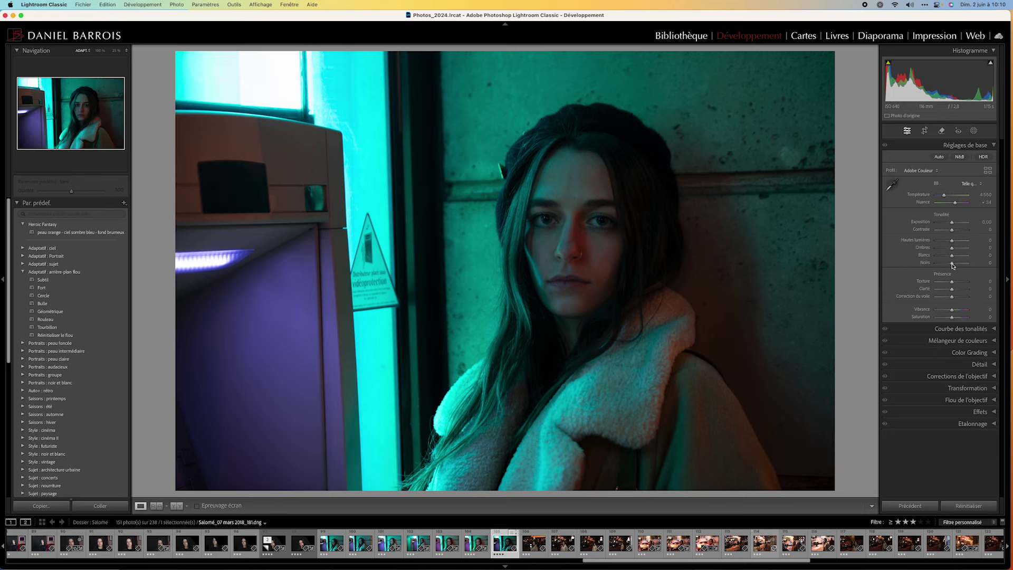
{"action": "left_click_drag", "start_coordinate": [953, 265], "coordinate": [937, 258]}
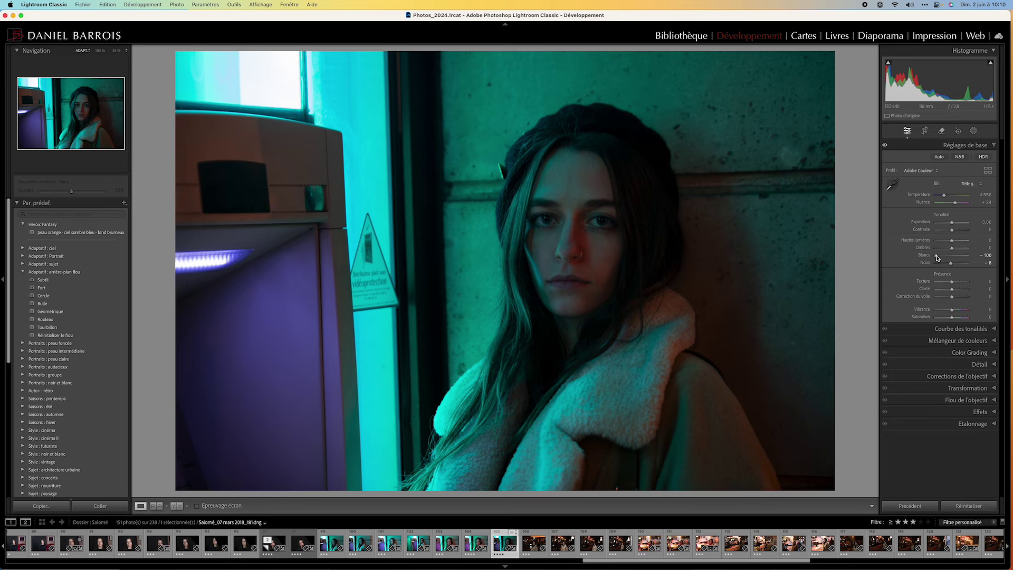
{"action": "left_click_drag", "start_coordinate": [938, 258], "coordinate": [918, 261]}
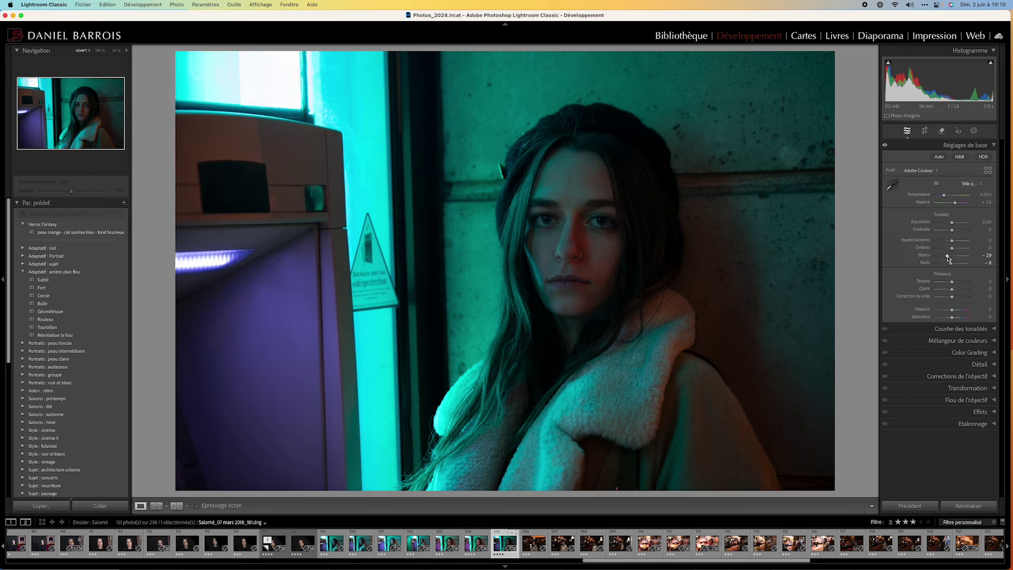
{"action": "left_click_drag", "start_coordinate": [917, 261], "coordinate": [952, 259]}
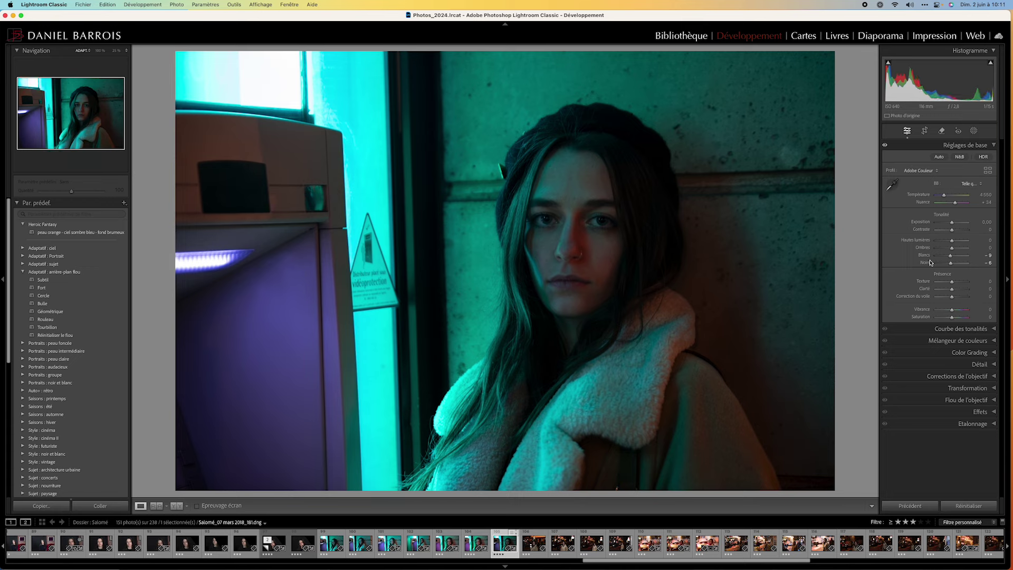
{"action": "left_click_drag", "start_coordinate": [952, 259], "coordinate": [956, 257]}
{"action": "left_click_drag", "start_coordinate": [952, 264], "coordinate": [952, 264]}
{"action": "left_click_drag", "start_coordinate": [952, 265], "coordinate": [953, 265]}
- Raise Exposure to +1,50 and Shadows to +17, and deepen Blacks to -11
{"action": "left_click_drag", "start_coordinate": [952, 225], "coordinate": [958, 224]}
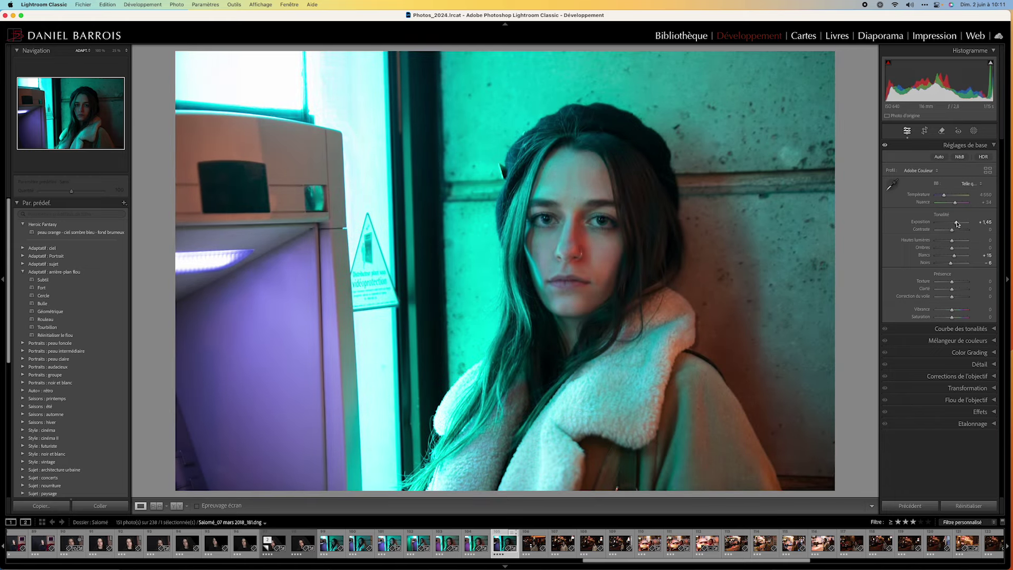
{"action": "left_click_drag", "start_coordinate": [958, 224], "coordinate": [958, 224]}
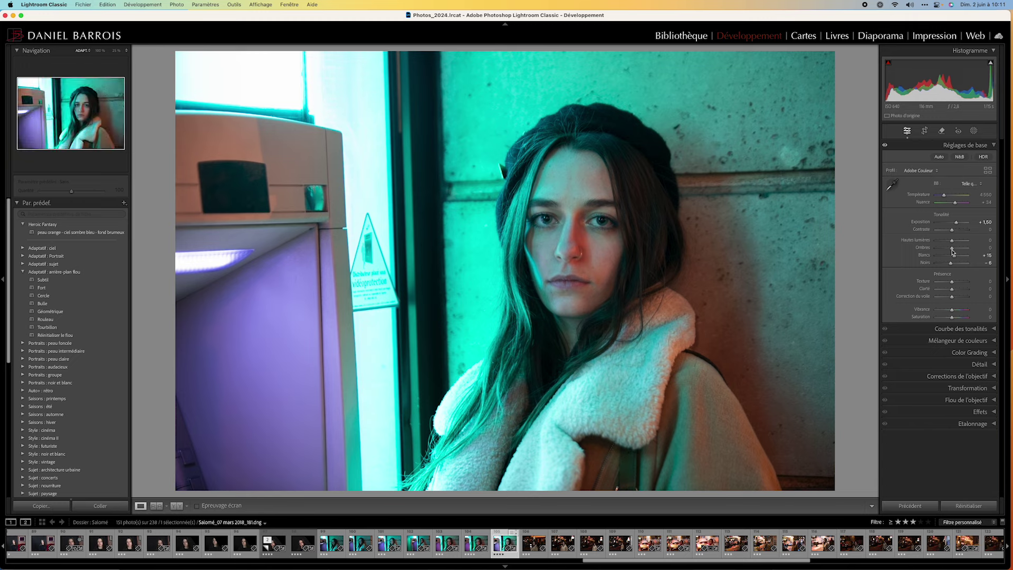
{"action": "left_click_drag", "start_coordinate": [954, 250], "coordinate": [957, 250]}
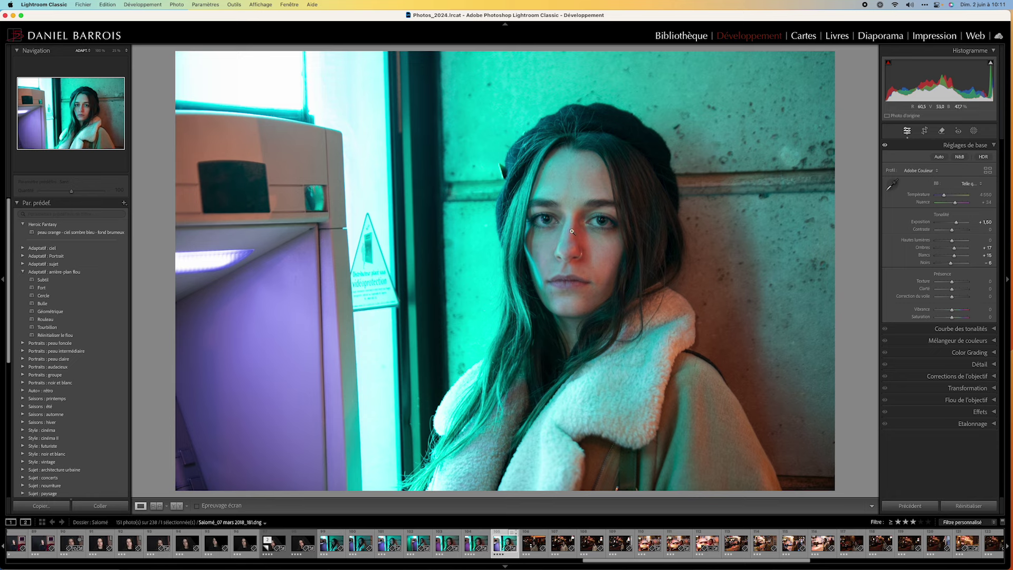
{"action": "left_click_drag", "start_coordinate": [960, 224], "coordinate": [959, 224]}
{"action": "left_click_drag", "start_coordinate": [952, 264], "coordinate": [950, 264]}
- Rotate the crop to a 14,03° straighten angle and pull it in around her face and shoulders
{"action": "left_click", "coordinate": [925, 132]}
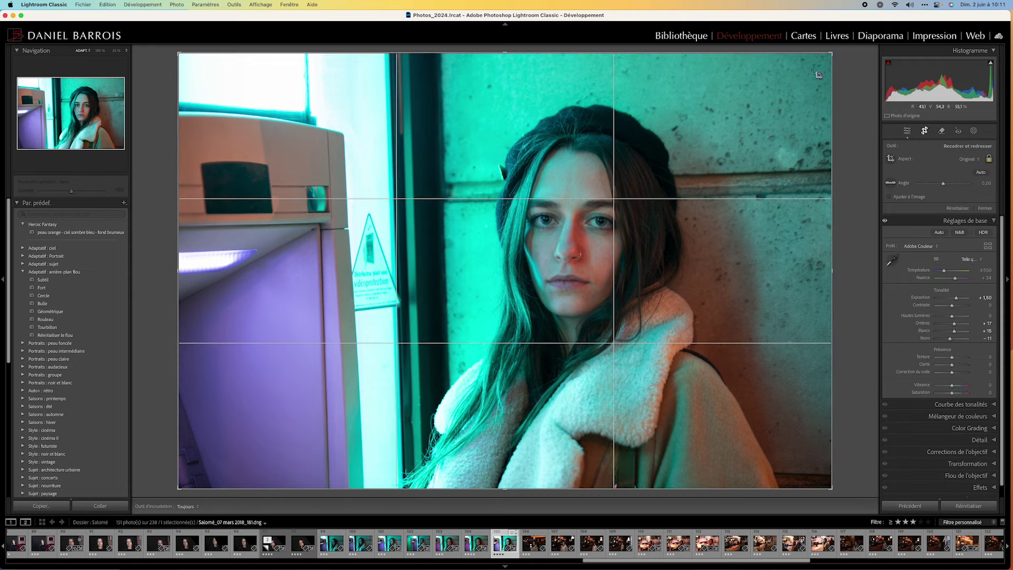
{"action": "left_click_drag", "start_coordinate": [835, 53], "coordinate": [815, 84]}
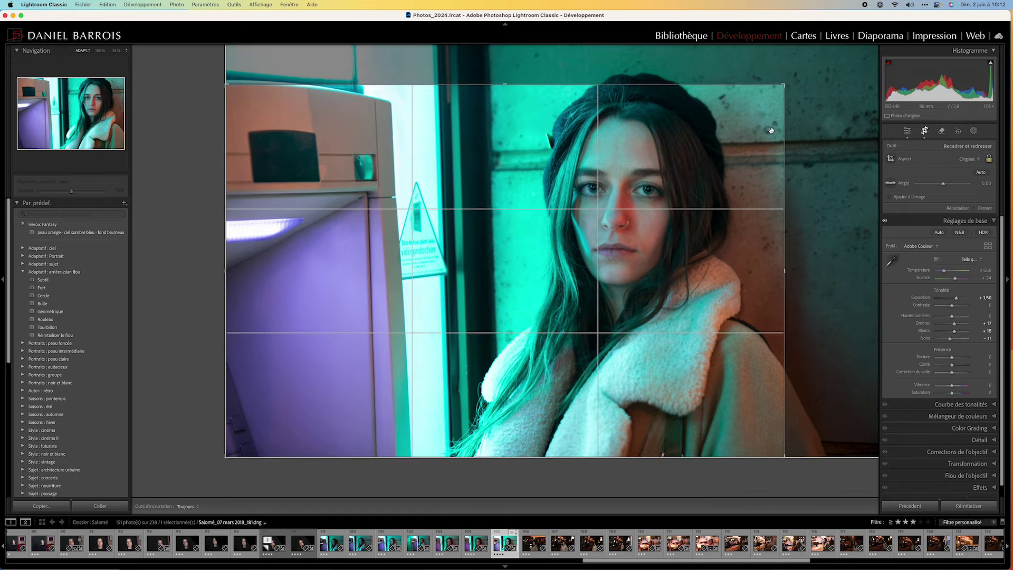
{"action": "left_click_drag", "start_coordinate": [797, 83], "coordinate": [822, 148]}
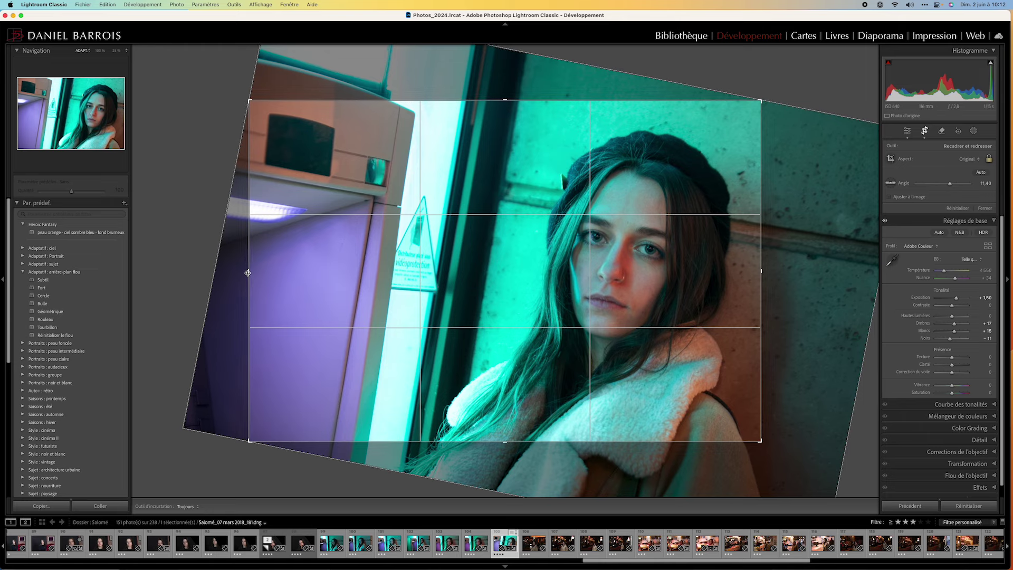
{"action": "left_click_drag", "start_coordinate": [249, 271], "coordinate": [281, 272]}
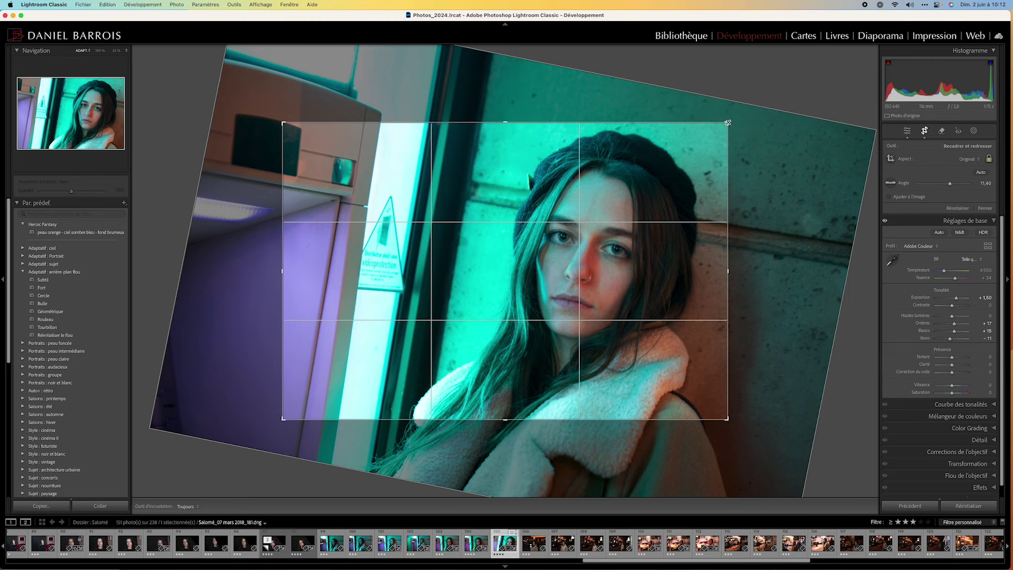
{"action": "left_click_drag", "start_coordinate": [728, 122], "coordinate": [726, 124]}
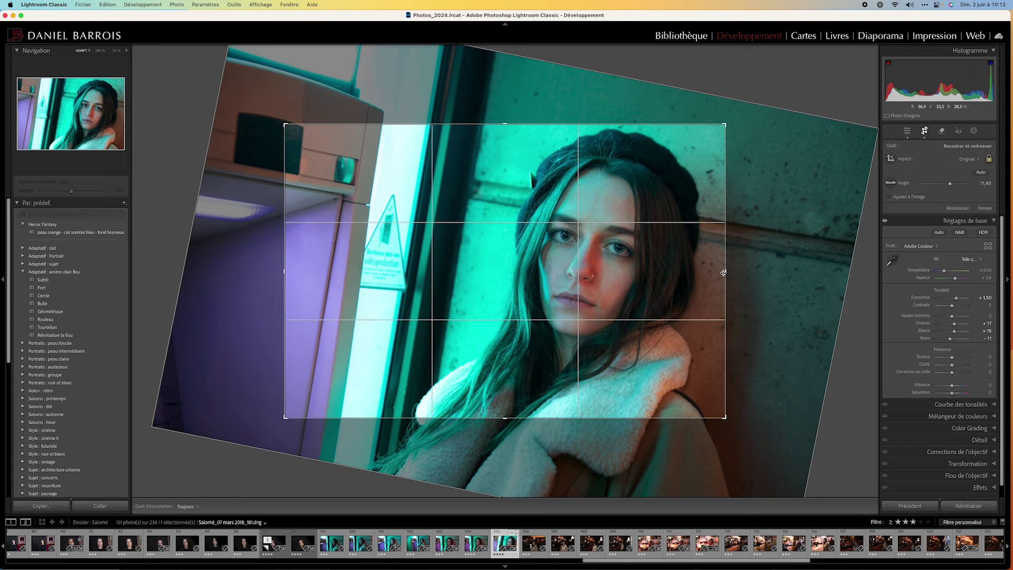
{"action": "left_click_drag", "start_coordinate": [723, 273], "coordinate": [722, 278]}
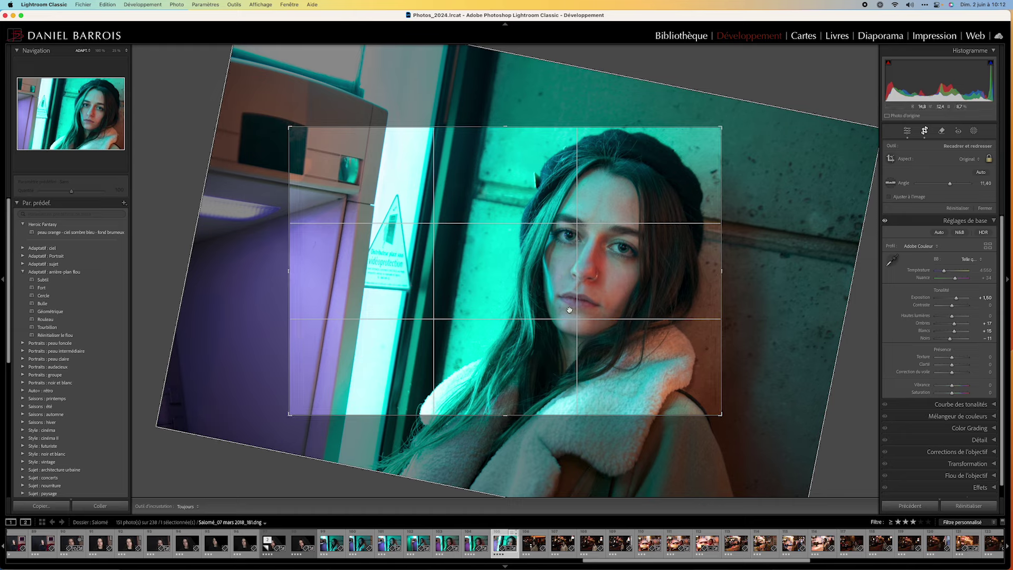
{"action": "left_click_drag", "start_coordinate": [745, 130], "coordinate": [750, 144]}
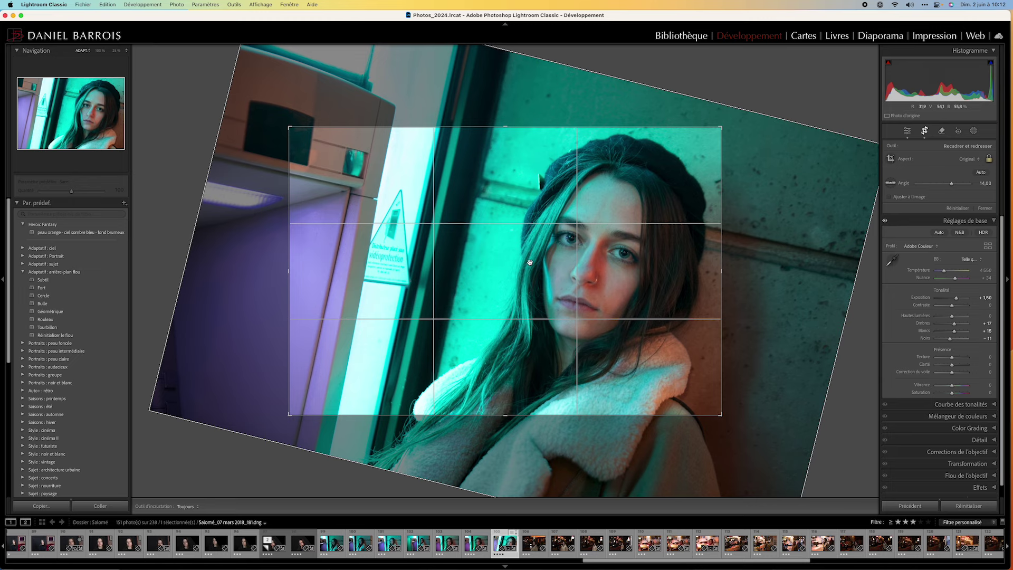
- Commit the tilted crop, then set Exposure +1.25, Whites +54 and Blacks −33
{"action": "key", "text": "Return"}
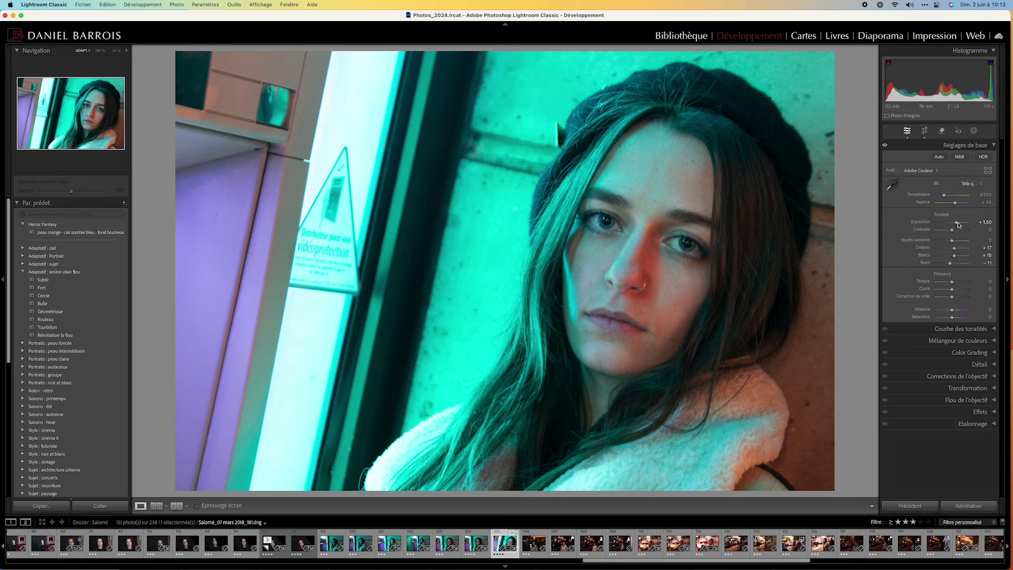
{"action": "left_click_drag", "start_coordinate": [958, 225], "coordinate": [956, 226]}
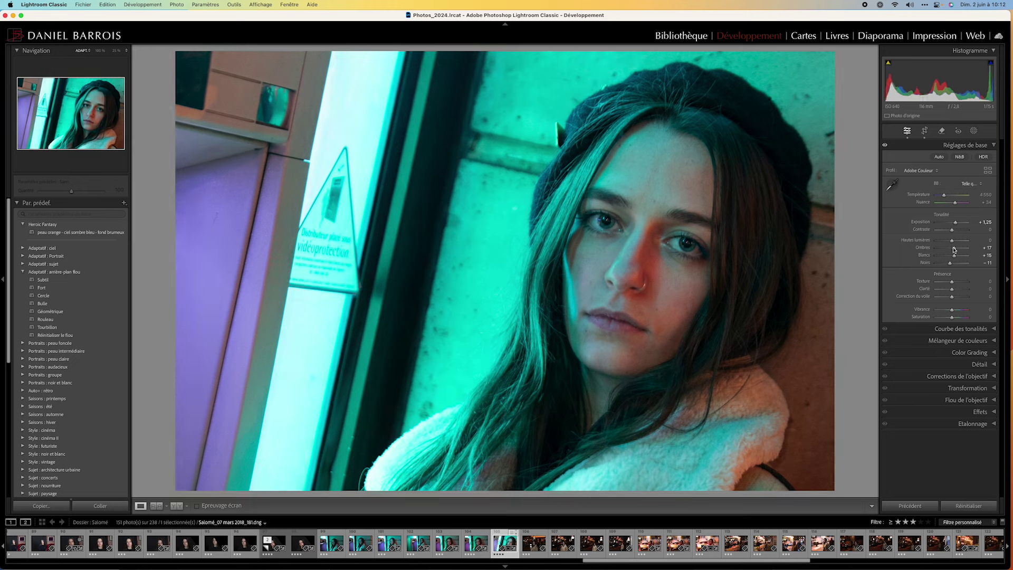
{"action": "left_click_drag", "start_coordinate": [953, 264], "coordinate": [961, 256]}
{"action": "left_click_drag", "start_coordinate": [949, 269], "coordinate": [947, 269]}
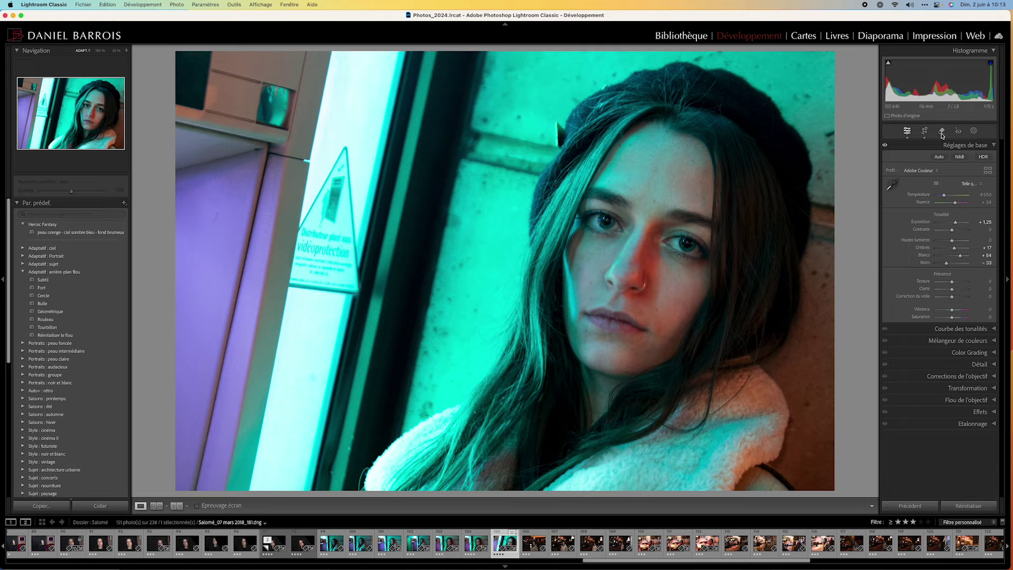
- Try brushing out the video-surveillance warning sign with Remove, then undo the stroke
{"action": "left_click", "coordinate": [943, 132]}
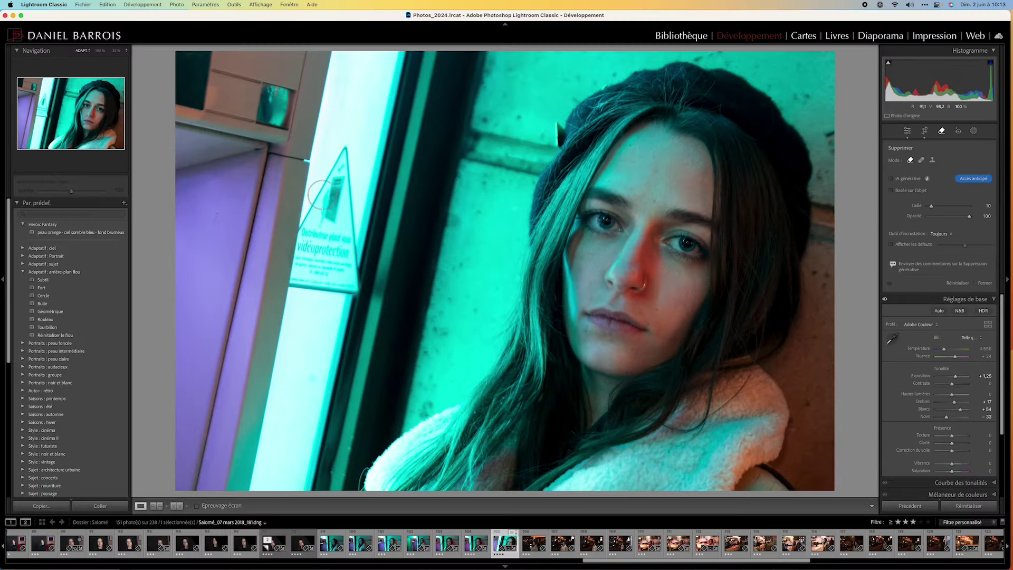
{"action": "left_click_drag", "start_coordinate": [304, 223], "coordinate": [344, 153]}
{"action": "mouse_move", "coordinate": [350, 197]}
{"action": "left_mouse_down"}
{"action": "mouse_move", "coordinate": [331, 289]}
{"action": "mouse_move", "coordinate": [297, 291]}
{"action": "mouse_move", "coordinate": [288, 277]}
{"action": "mouse_move", "coordinate": [335, 198]}
{"action": "mouse_move", "coordinate": [343, 275]}
{"action": "mouse_move", "coordinate": [335, 259]}
{"action": "left_mouse_up"}
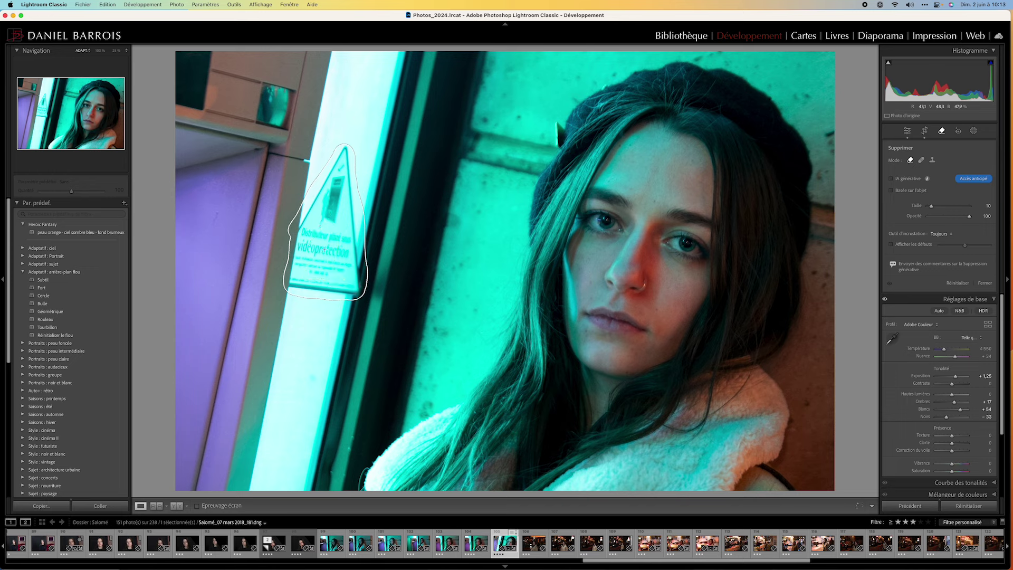
{"action": "left_click_drag", "start_coordinate": [323, 248], "coordinate": [325, 252]}
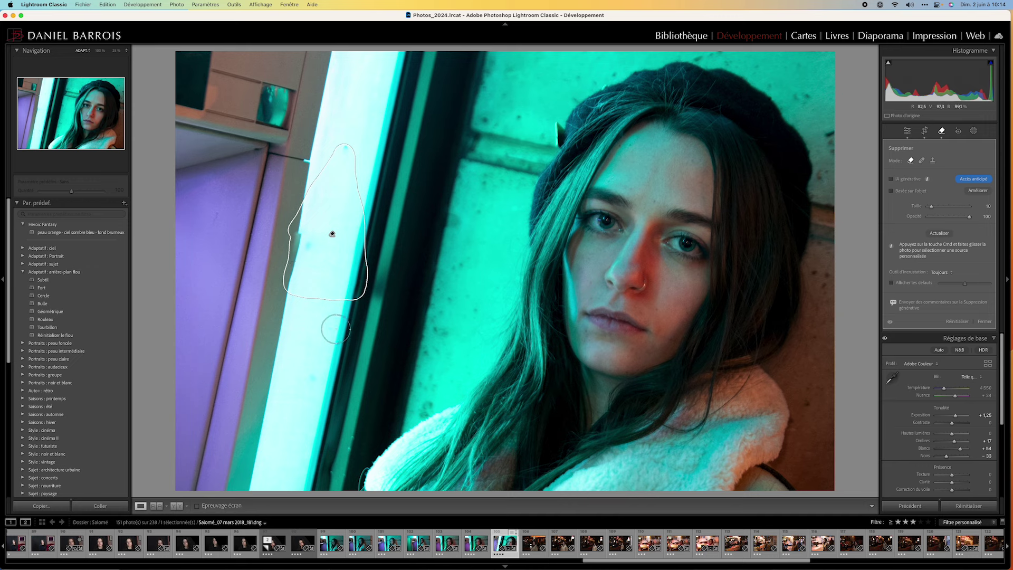
{"action": "key", "text": "super+z"}
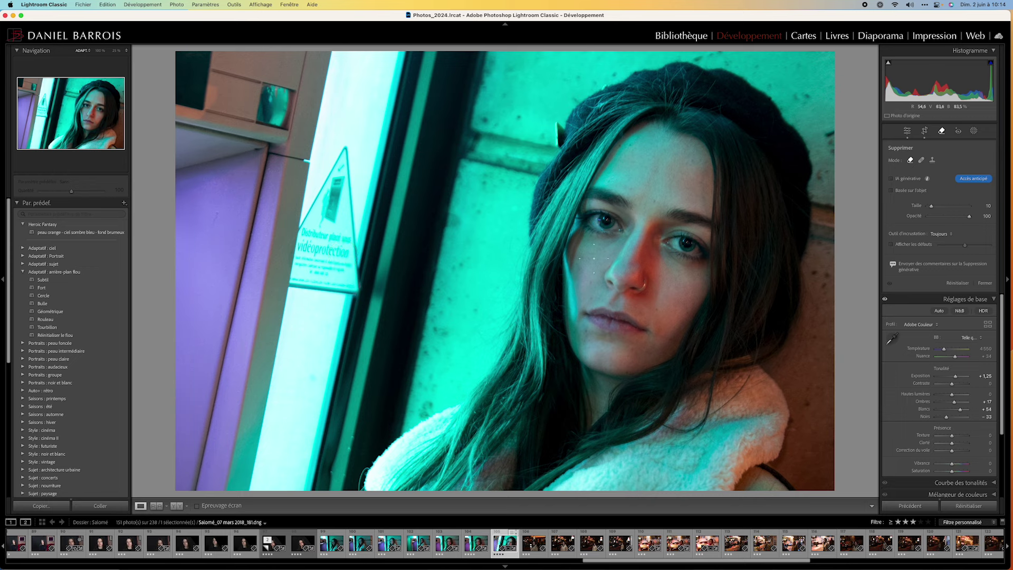
- Enable Object Aware and Generative AI, brush the warning triangle, and apply the removal
{"action": "left_click", "coordinate": [892, 191]}
{"action": "left_click", "coordinate": [892, 180]}
{"action": "mouse_move", "coordinate": [298, 229]}
{"action": "left_mouse_down"}
{"action": "mouse_move", "coordinate": [345, 144]}
{"action": "mouse_move", "coordinate": [329, 182]}
{"action": "mouse_move", "coordinate": [319, 286]}
{"action": "mouse_move", "coordinate": [289, 285]}
{"action": "mouse_move", "coordinate": [302, 240]}
{"action": "left_mouse_up"}
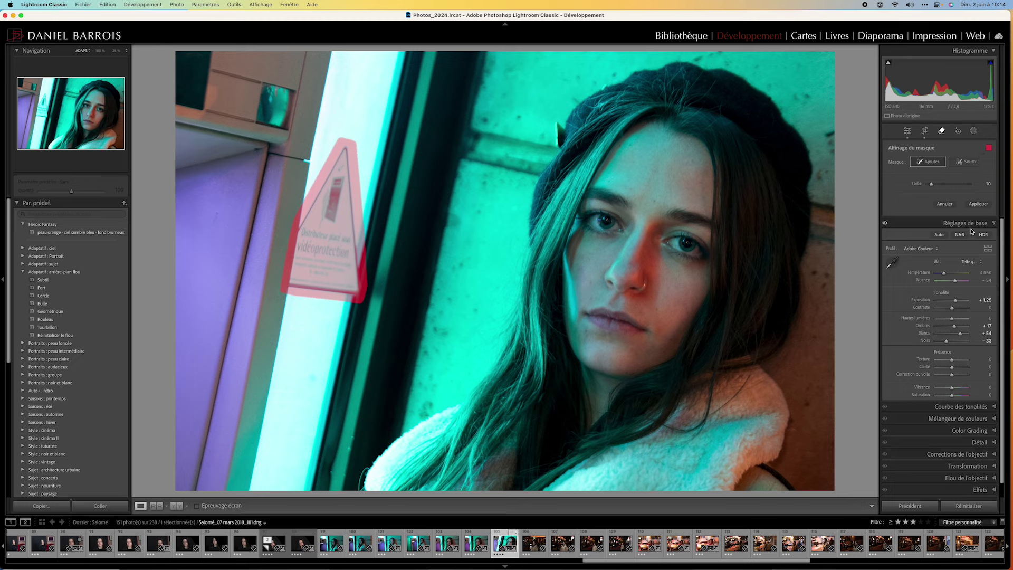
{"action": "left_click", "coordinate": [978, 203]}
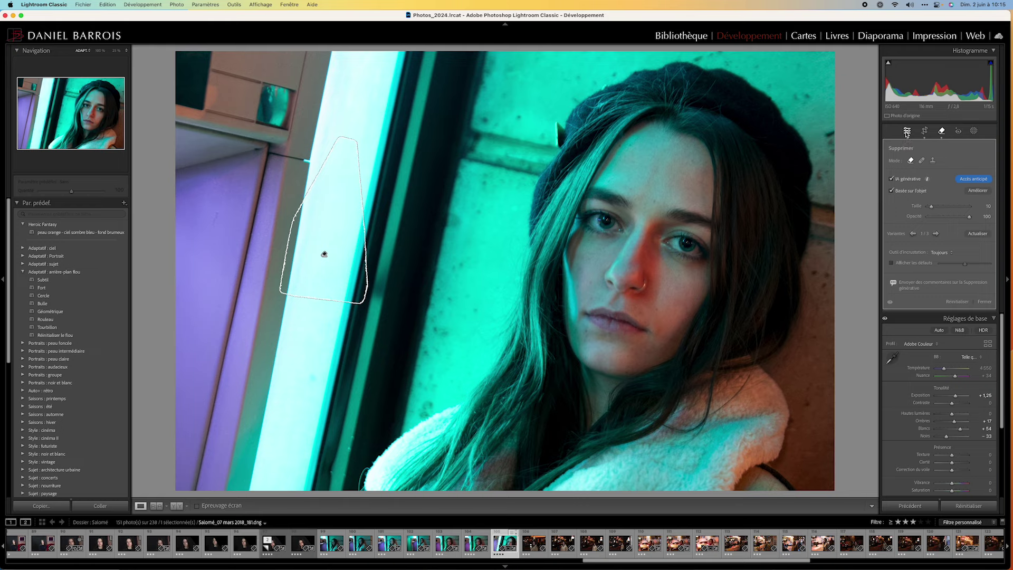
- Close Remove, inspect the cleaned window frame at 100% zoom, then return to fit view
{"action": "left_click", "coordinate": [907, 130]}
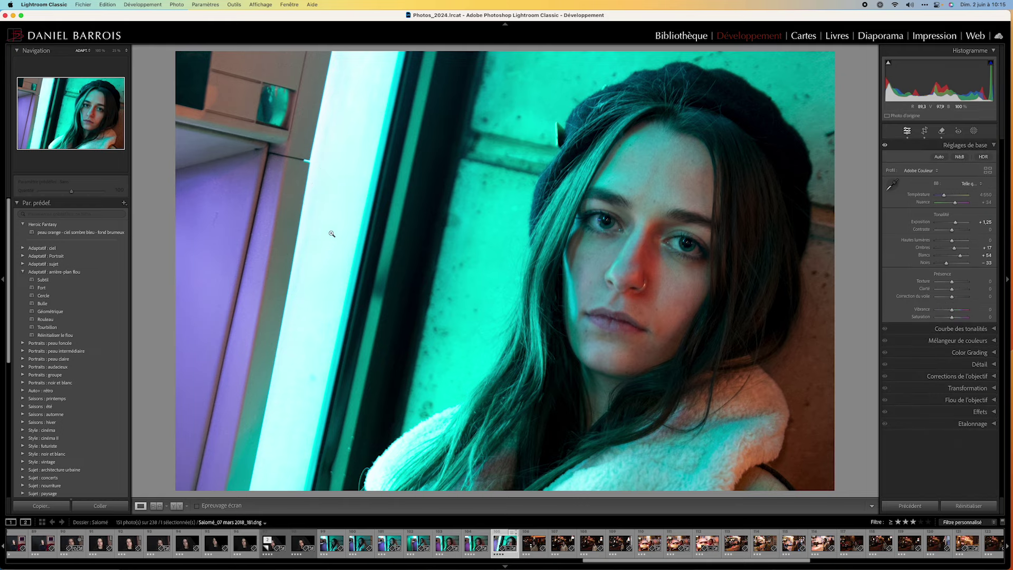
{"action": "left_click", "coordinate": [330, 231]}
{"action": "mouse_move", "coordinate": [421, 310]}
{"action": "left_mouse_down"}
{"action": "mouse_move", "coordinate": [470, 115]}
{"action": "mouse_move", "coordinate": [372, 568]}
{"action": "mouse_move", "coordinate": [437, 237]}
{"action": "mouse_move", "coordinate": [436, 101]}
{"action": "mouse_move", "coordinate": [422, 282]}
{"action": "mouse_move", "coordinate": [371, 468]}
{"action": "left_mouse_up"}
{"action": "left_click", "coordinate": [387, 298]}
- Heal wall spots above and right of her head with non-AI Remove, then reopen the crop overlay
{"action": "left_click", "coordinate": [942, 131]}
{"action": "left_click", "coordinate": [892, 179]}
{"action": "mouse_move", "coordinate": [473, 127]}
{"action": "left_mouse_down"}
{"action": "mouse_move", "coordinate": [494, 164]}
{"action": "mouse_move", "coordinate": [537, 172]}
{"action": "left_mouse_up"}
{"action": "left_click_drag", "start_coordinate": [552, 155], "coordinate": [490, 147]}
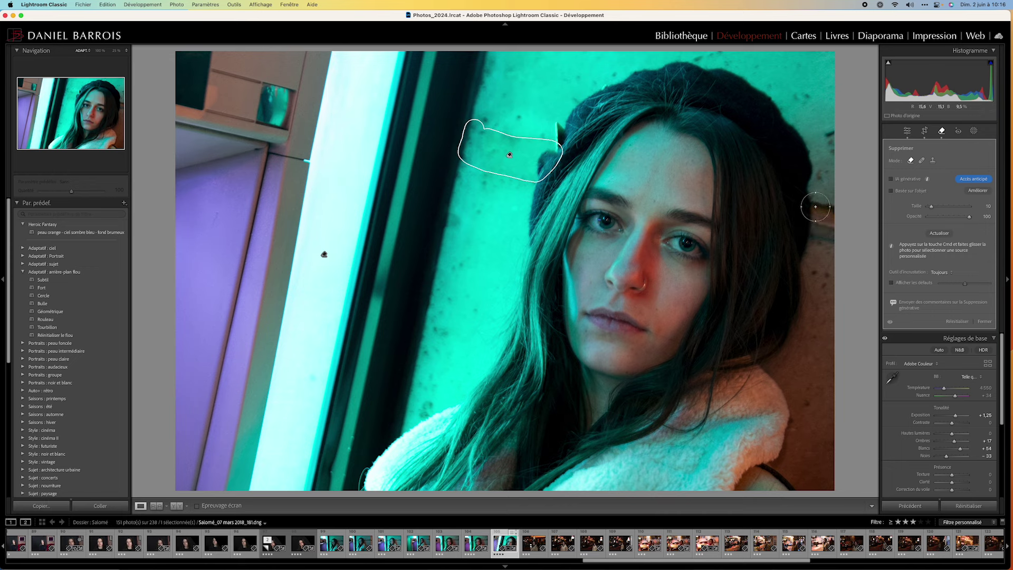
{"action": "mouse_move", "coordinate": [818, 206]}
{"action": "left_mouse_down"}
{"action": "mouse_move", "coordinate": [826, 238]}
{"action": "mouse_move", "coordinate": [832, 203]}
{"action": "left_mouse_up"}
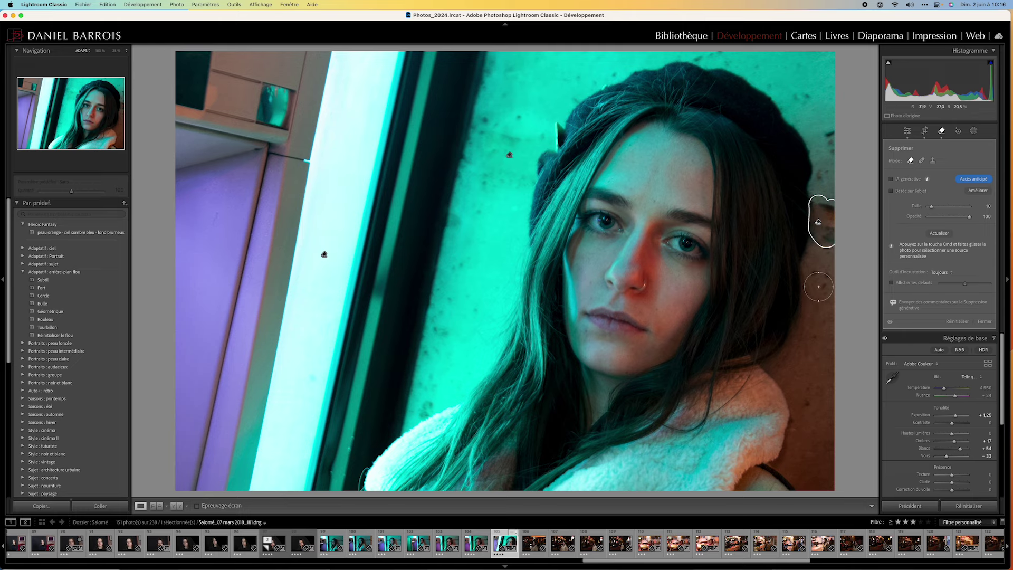
{"action": "left_click", "coordinate": [924, 131]}
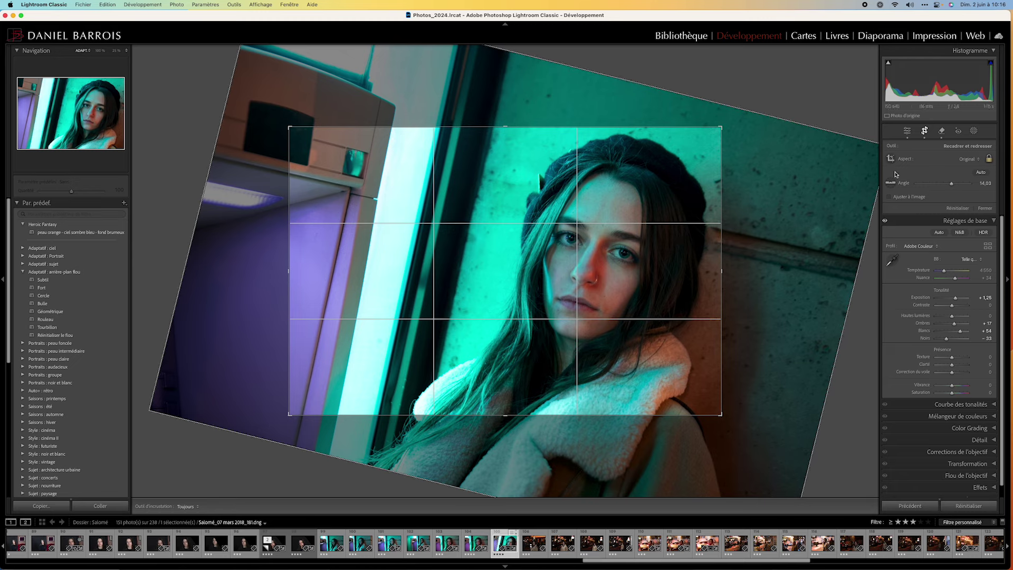
- Commit the crop, undo the right-edge spot fix, and brush over the wall left of the beret
{"action": "left_click", "coordinate": [943, 132]}
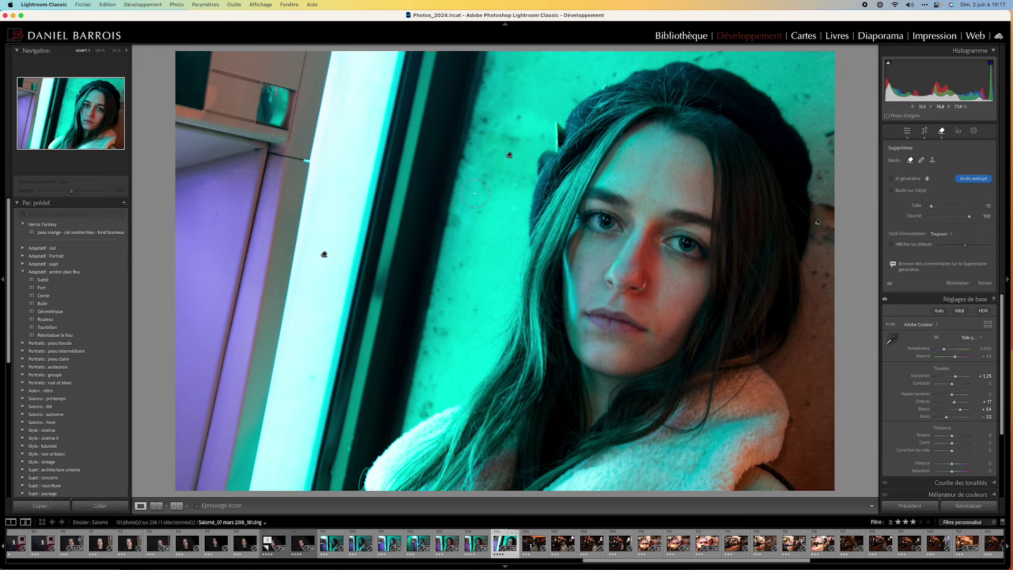
{"action": "key", "text": "super+z"}
{"action": "key", "text": "super+z"}
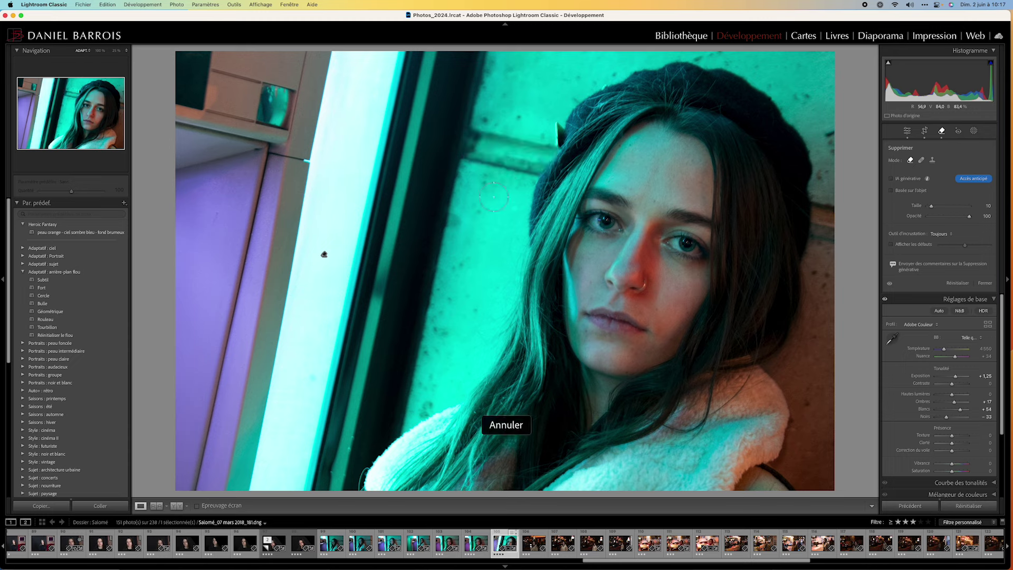
{"action": "mouse_move", "coordinate": [476, 121]}
{"action": "left_mouse_down"}
{"action": "mouse_move", "coordinate": [554, 130]}
{"action": "mouse_move", "coordinate": [460, 161]}
{"action": "mouse_move", "coordinate": [467, 127]}
{"action": "mouse_move", "coordinate": [547, 141]}
{"action": "mouse_move", "coordinate": [531, 161]}
{"action": "mouse_move", "coordinate": [475, 157]}
{"action": "mouse_move", "coordinate": [491, 142]}
{"action": "mouse_move", "coordinate": [522, 143]}
{"action": "mouse_move", "coordinate": [495, 151]}
{"action": "left_mouse_up"}
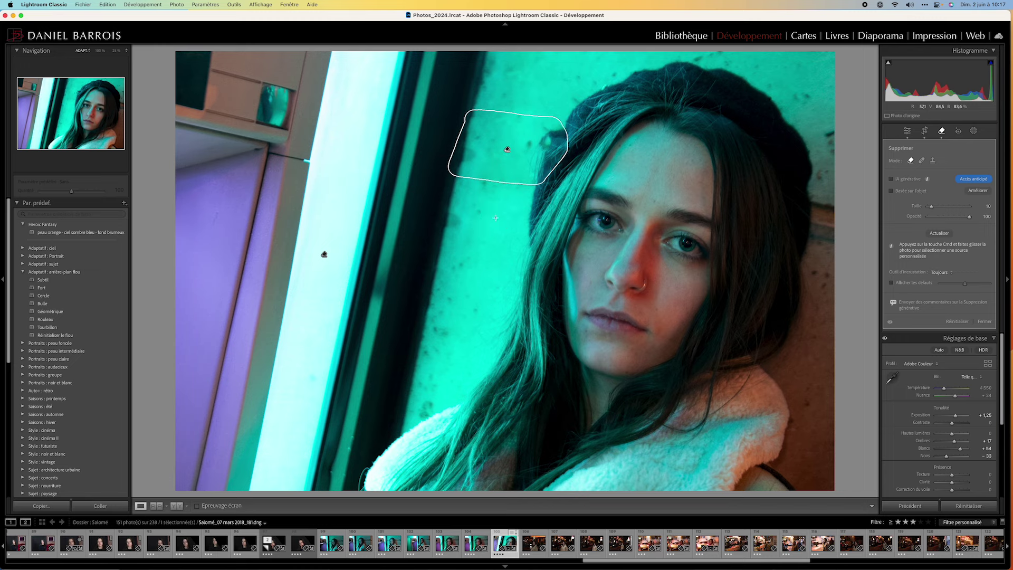
- Undo that stroke and generatively remove the pink marker on the wall left of her hat
{"action": "key", "text": "ctrl+z"}
{"action": "left_click", "coordinate": [891, 179]}
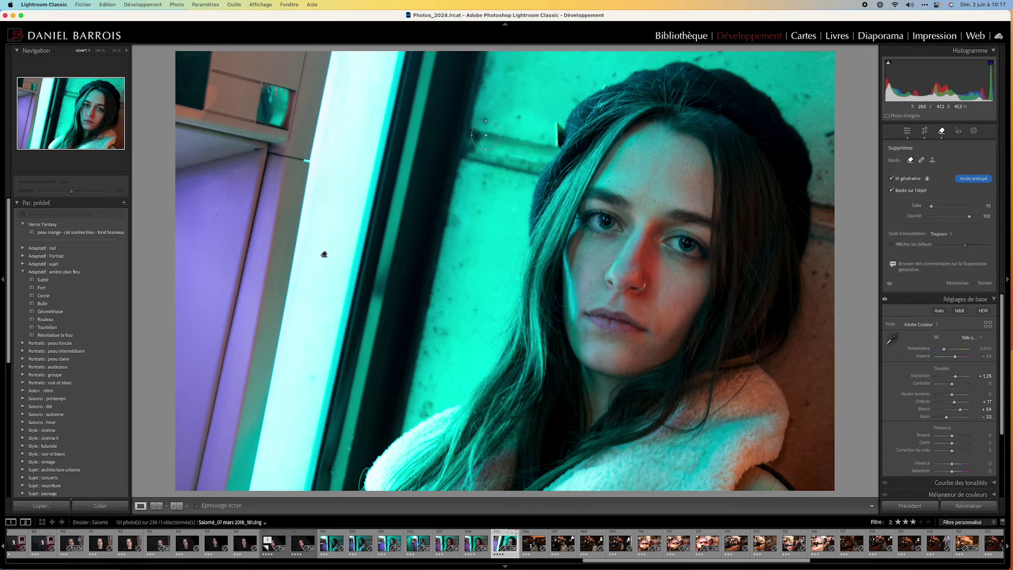
{"action": "mouse_move", "coordinate": [480, 127]}
{"action": "left_mouse_down"}
{"action": "mouse_move", "coordinate": [525, 174]}
{"action": "mouse_move", "coordinate": [560, 127]}
{"action": "left_mouse_up"}
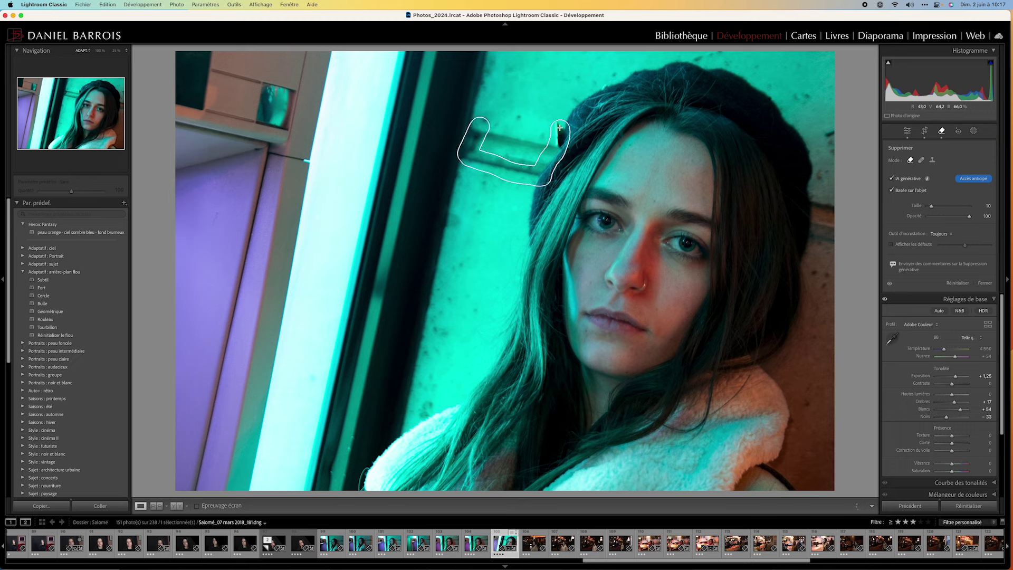
{"action": "left_click_drag", "start_coordinate": [560, 127], "coordinate": [481, 141]}
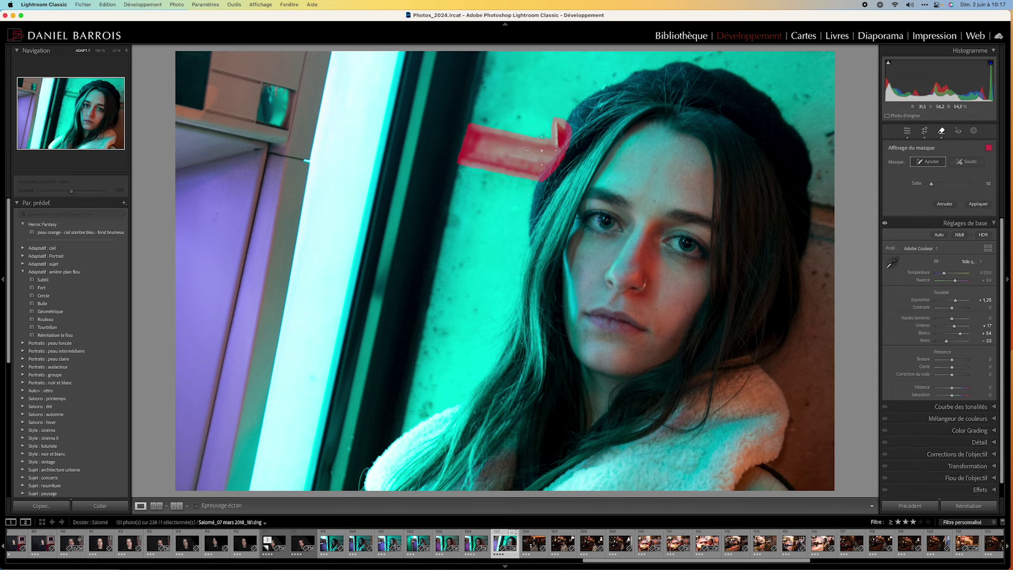
{"action": "left_click", "coordinate": [979, 205]}
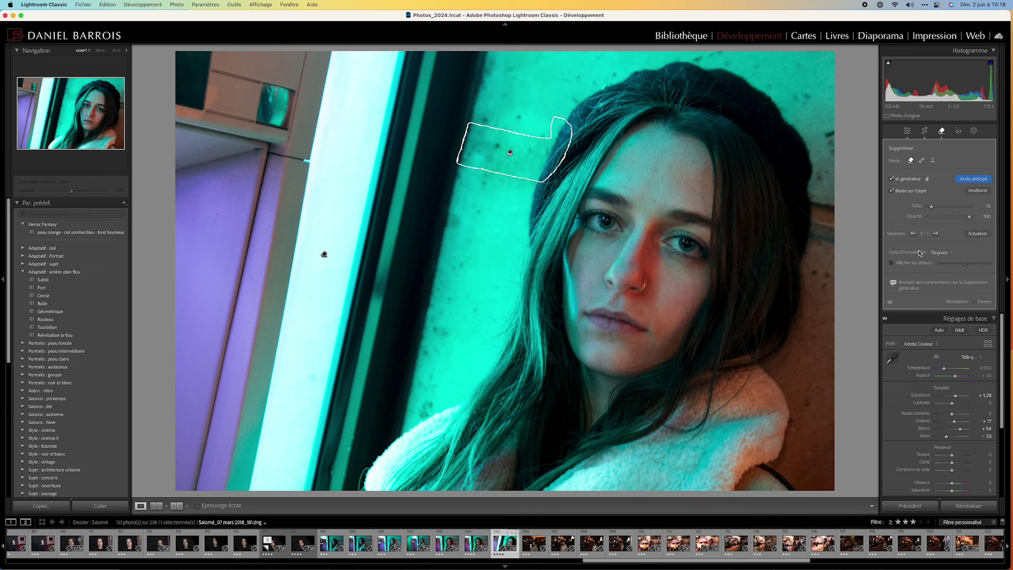
- Generatively remove the pink object at the right edge beside her hair, producing 3 variations
{"action": "mouse_move", "coordinate": [818, 204]}
{"action": "left_mouse_down"}
{"action": "mouse_move", "coordinate": [822, 235]}
{"action": "mouse_move", "coordinate": [832, 210]}
{"action": "left_mouse_up"}
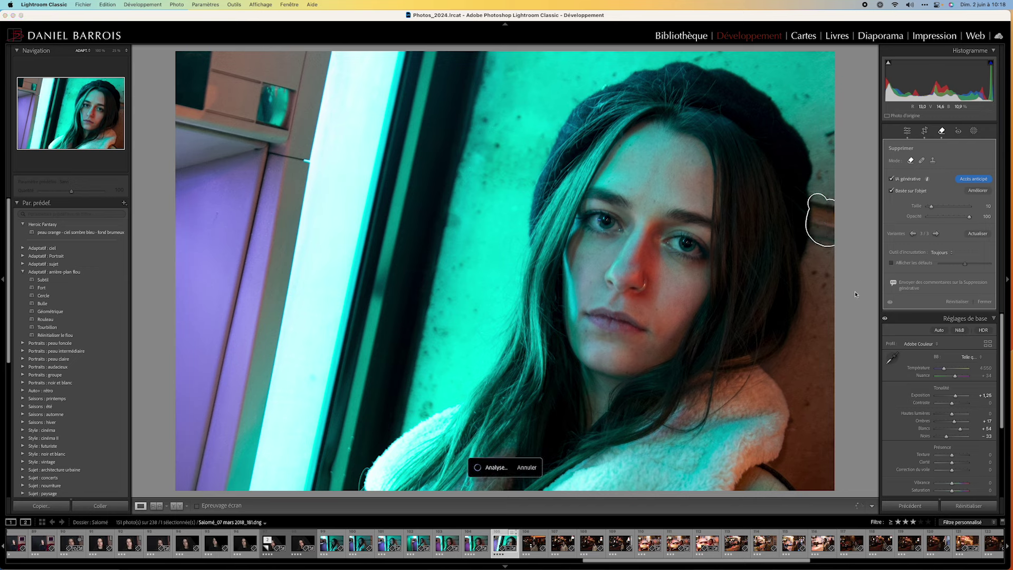
{"action": "left_click", "coordinate": [969, 206]}
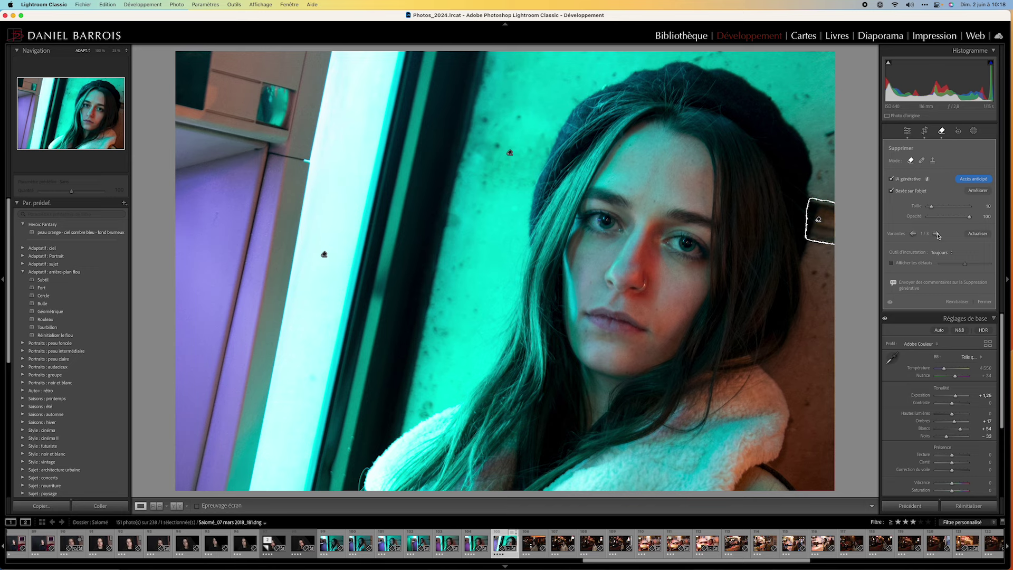
{"action": "left_click", "coordinate": [938, 235]}
{"action": "left_click", "coordinate": [978, 234]}
{"action": "left_click", "coordinate": [913, 234]}
{"action": "left_click", "coordinate": [908, 132]}
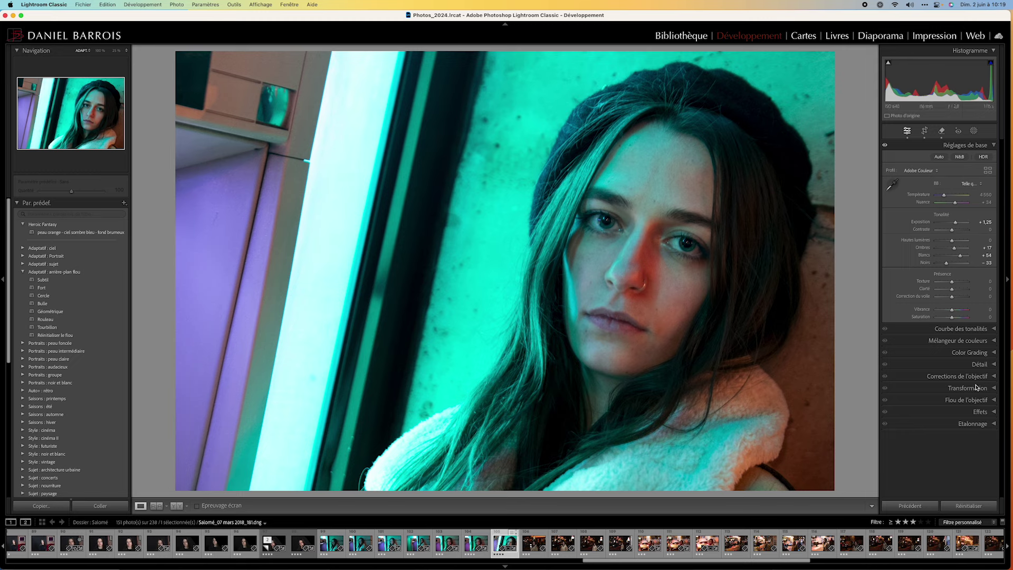
- Apply Lens Blur at amount 50, briefly previewing the depth map with Visualize Depth
{"action": "left_click", "coordinate": [972, 401]}
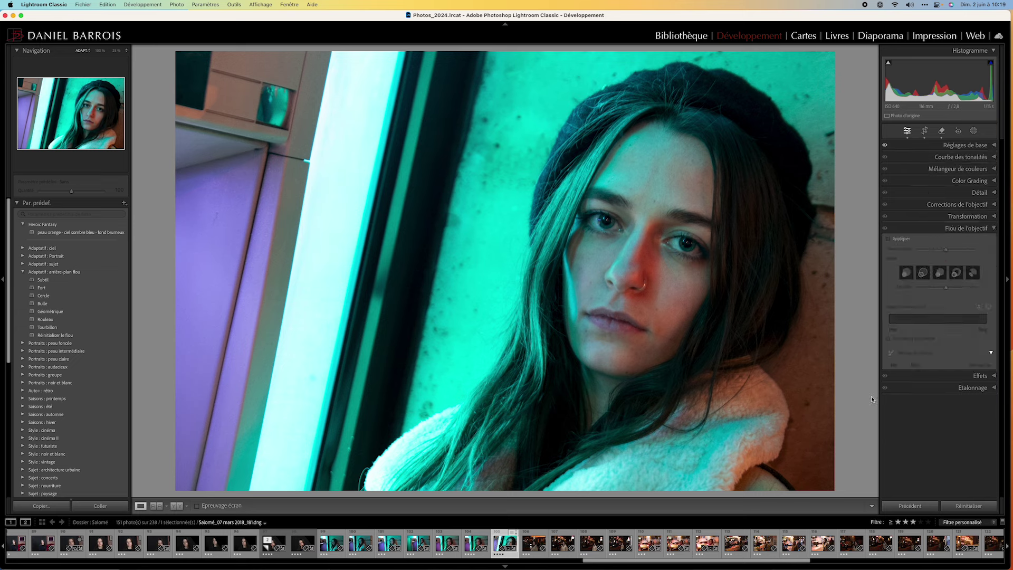
{"action": "left_click", "coordinate": [890, 239]}
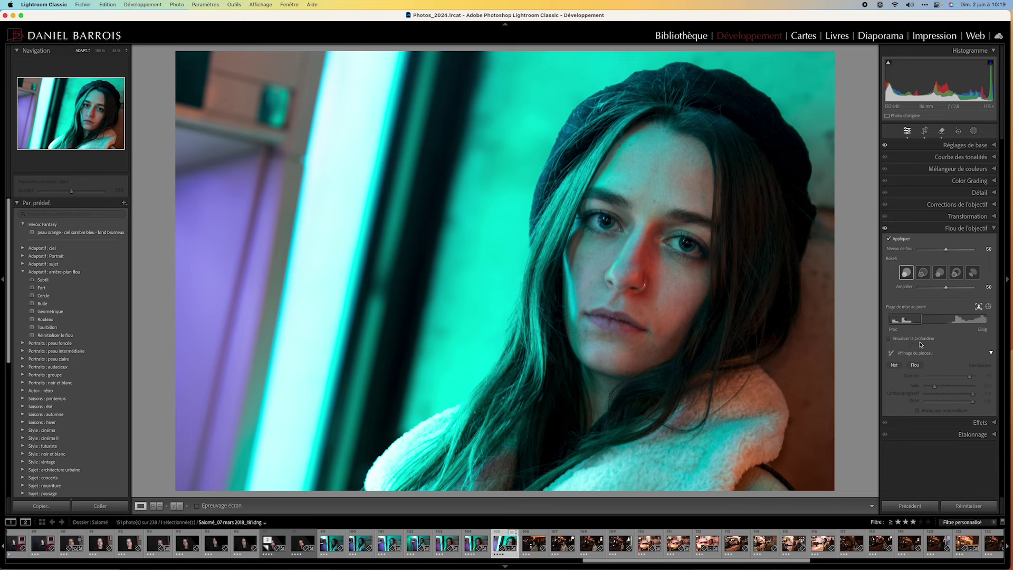
{"action": "left_click", "coordinate": [890, 339]}
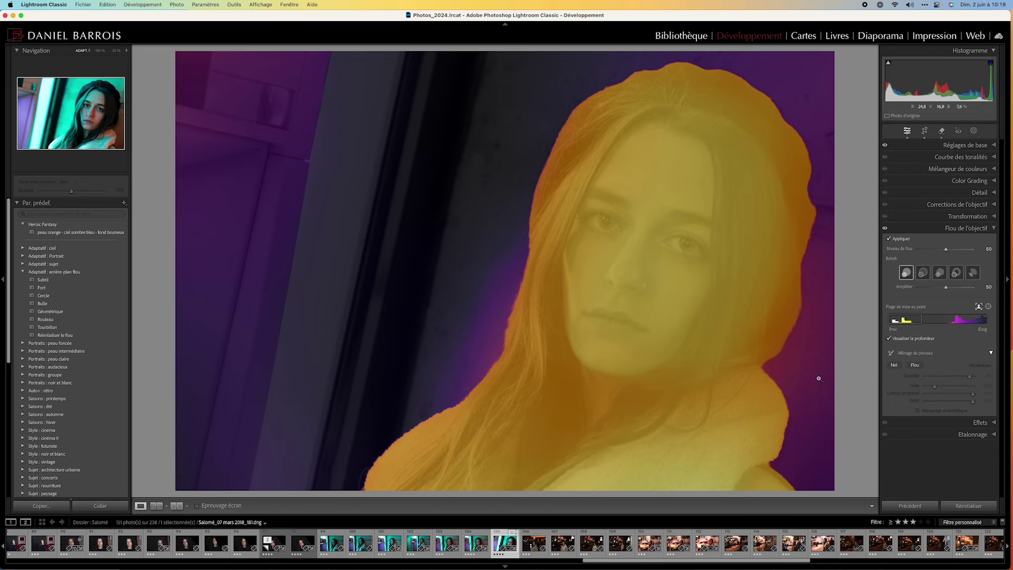
{"action": "left_click", "coordinate": [888, 339]}
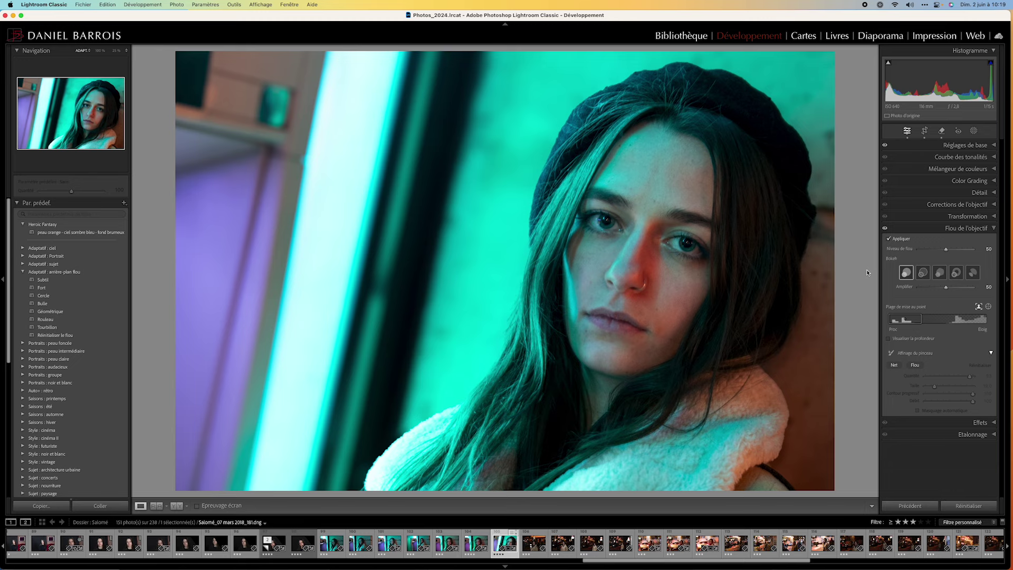
- Paint focus back onto the wall above the hat with the Lens Blur Focus brush at amount 41
{"action": "left_click", "coordinate": [899, 367]}
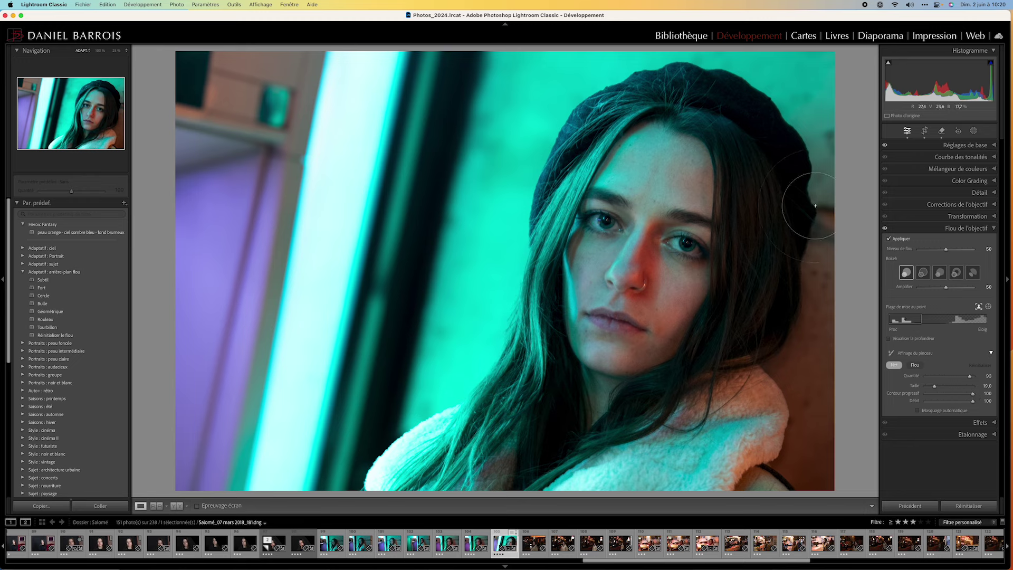
{"action": "mouse_move", "coordinate": [788, 67]}
{"action": "left_mouse_down"}
{"action": "mouse_move", "coordinate": [833, 122]}
{"action": "mouse_move", "coordinate": [808, 422]}
{"action": "mouse_move", "coordinate": [737, 51]}
{"action": "mouse_move", "coordinate": [673, 52]}
{"action": "left_mouse_up"}
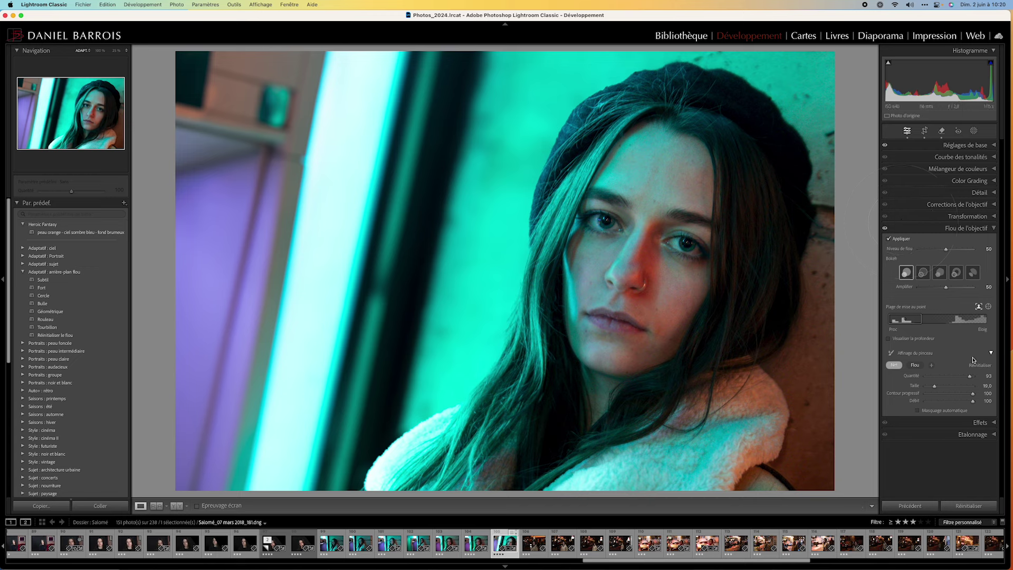
{"action": "left_click_drag", "start_coordinate": [970, 377], "coordinate": [945, 378]}
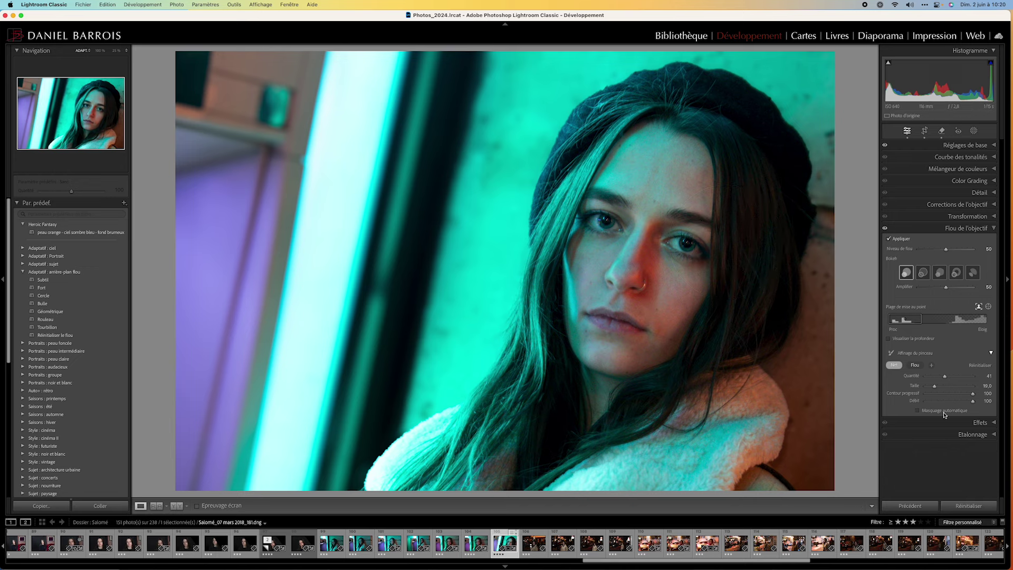
- Check the depth map, then widen the Lens Blur focal range on the depth histogram
{"action": "left_click", "coordinate": [889, 339]}
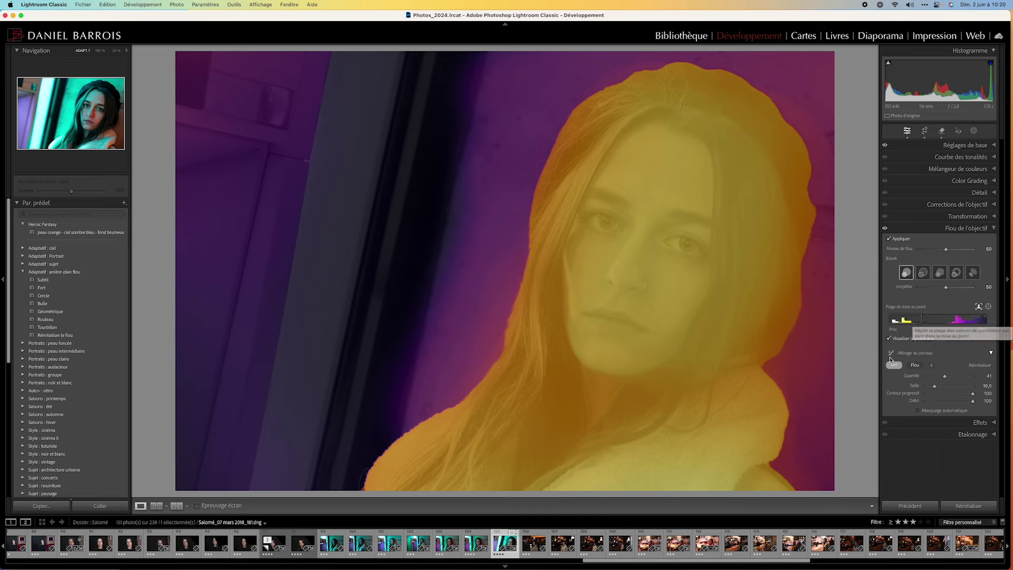
{"action": "left_click", "coordinate": [889, 340]}
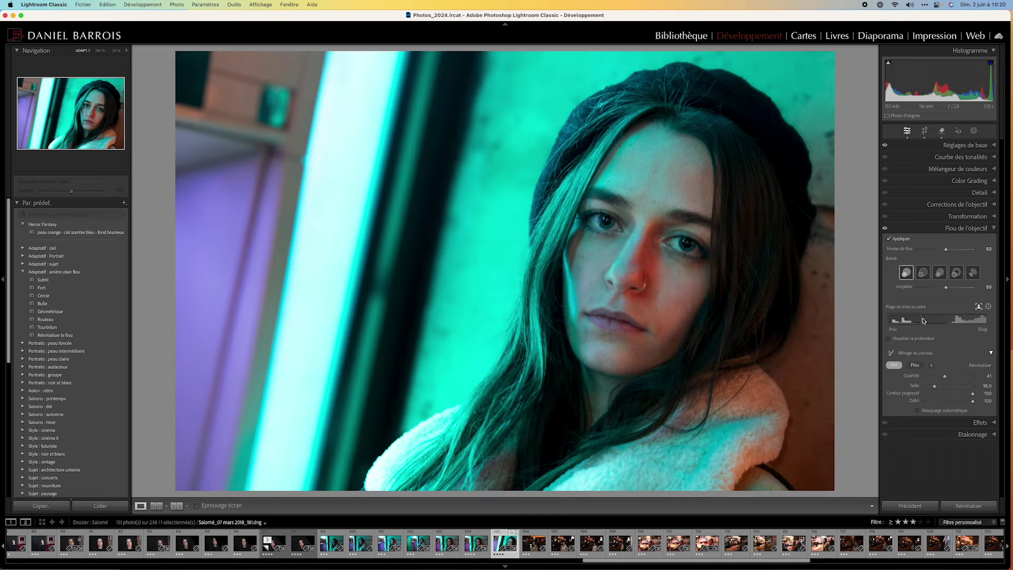
{"action": "mouse_move", "coordinate": [923, 321]}
{"action": "left_mouse_down"}
{"action": "mouse_move", "coordinate": [952, 319]}
{"action": "mouse_move", "coordinate": [940, 319]}
{"action": "left_mouse_up"}
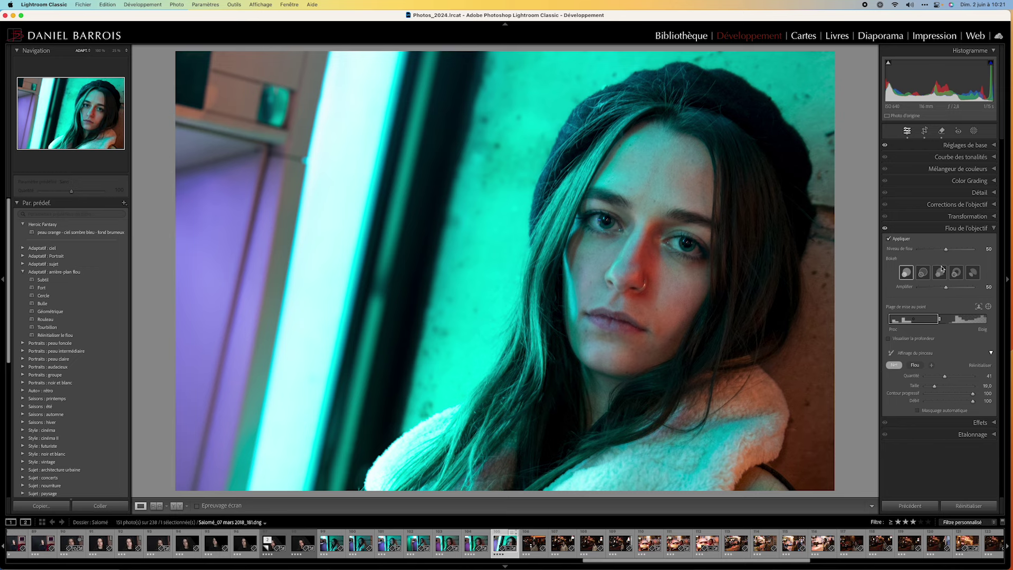
{"action": "left_click", "coordinate": [885, 230]}
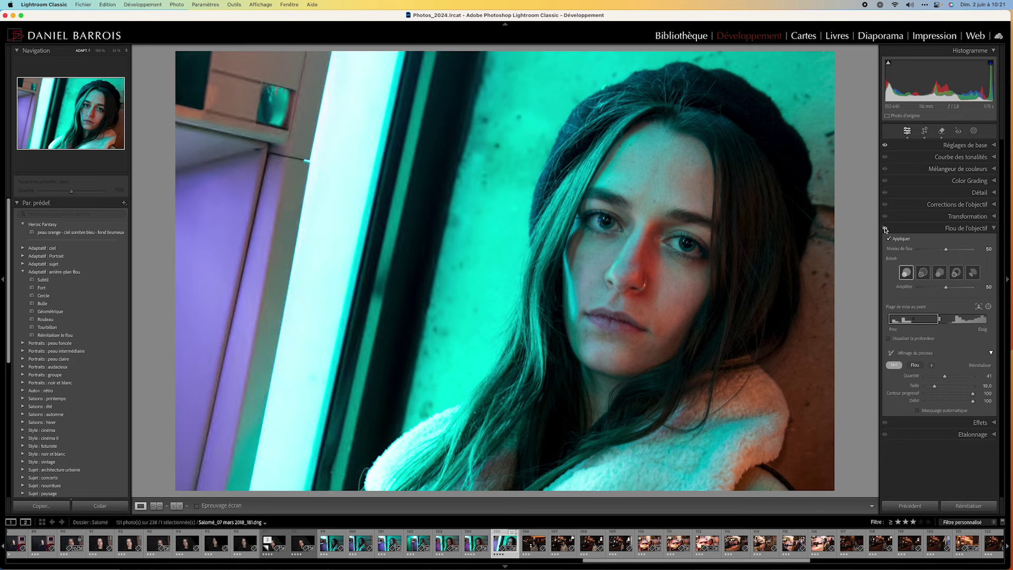
{"action": "left_click", "coordinate": [886, 229]}
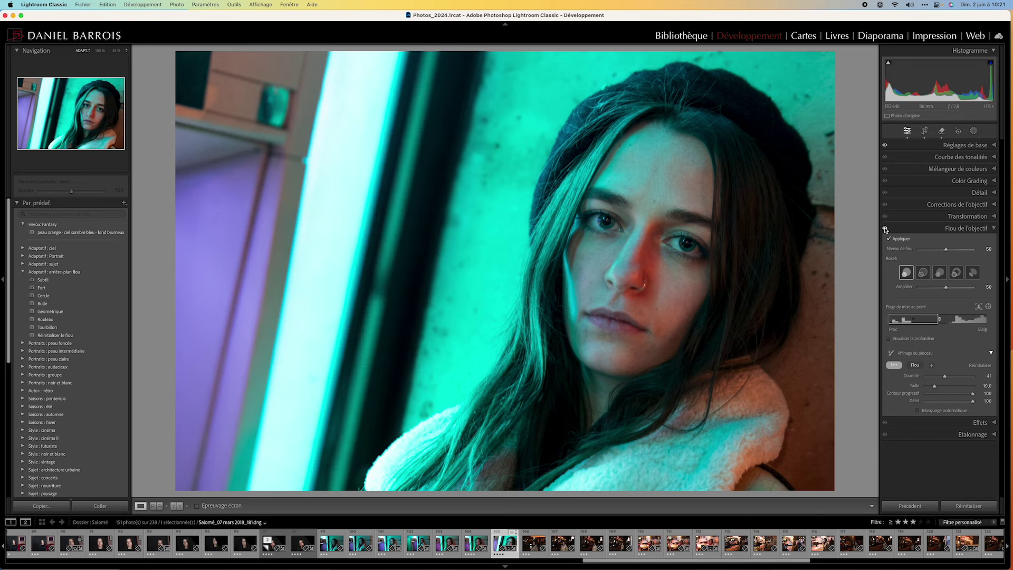
{"action": "left_click", "coordinate": [886, 229]}
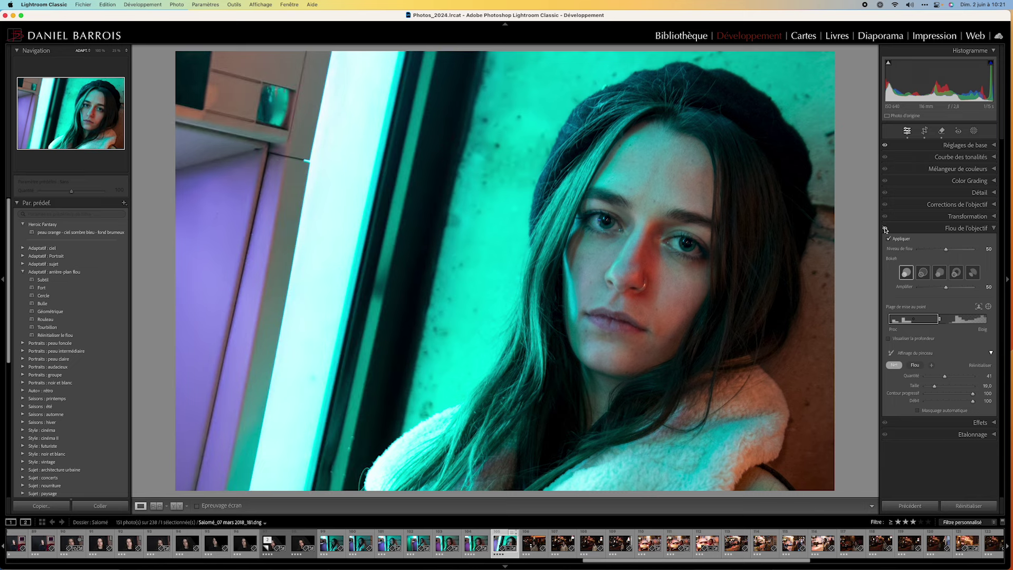
{"action": "left_click", "coordinate": [886, 229]}
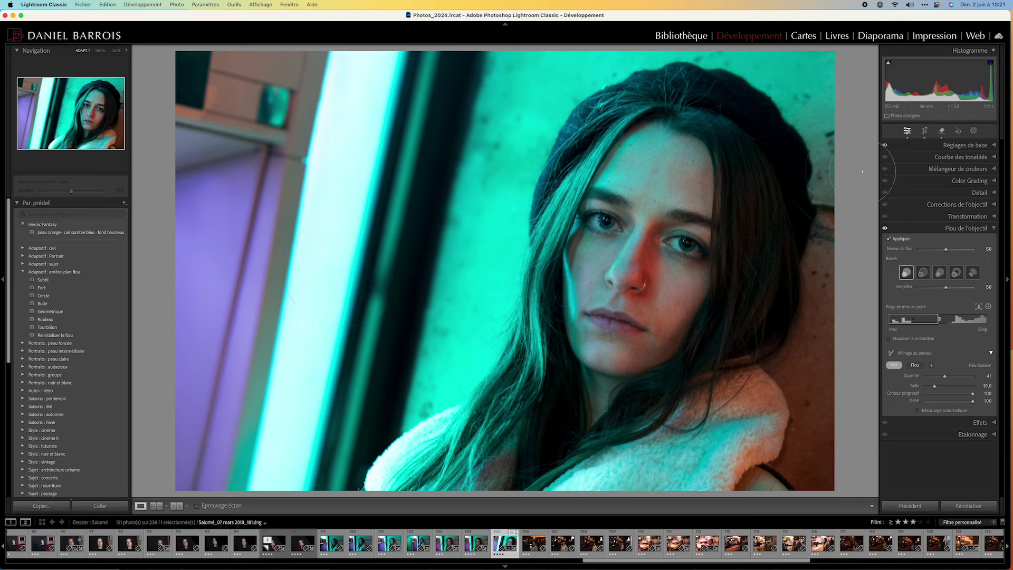
- Draw a linear gradient mask from the left edge toward her face, slightly tilted
{"action": "left_click", "coordinate": [974, 131]}
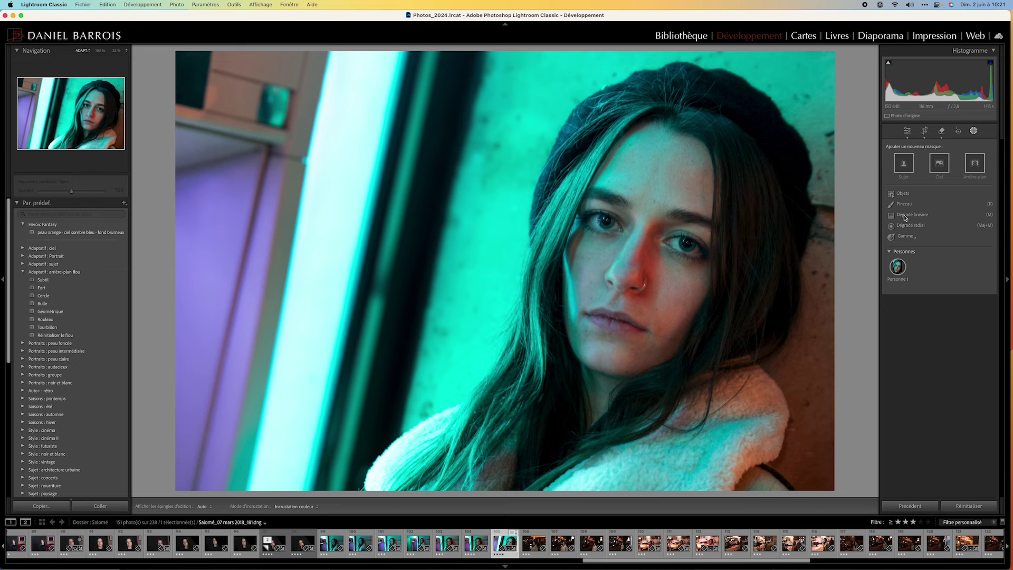
{"action": "left_click", "coordinate": [911, 216]}
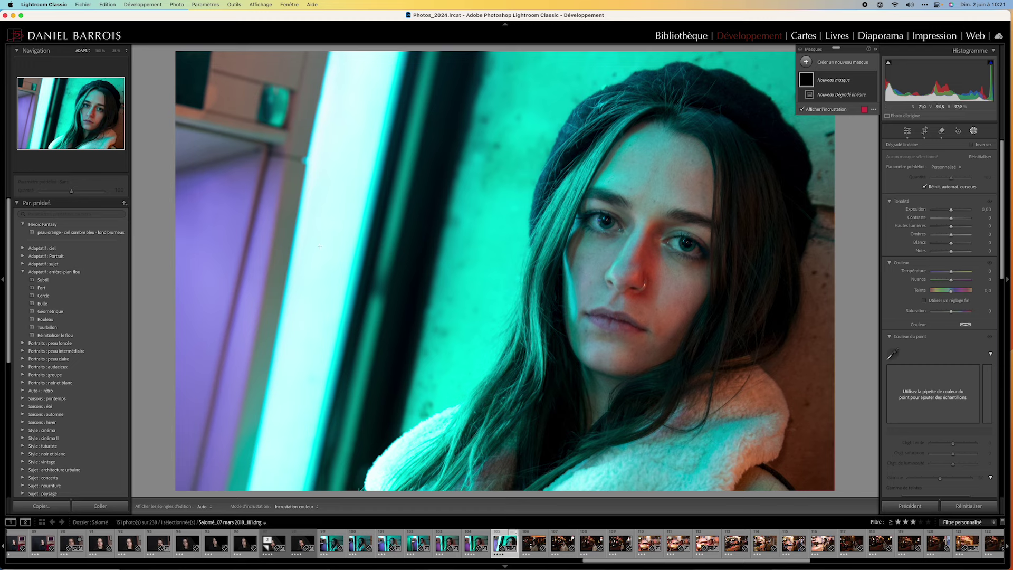
{"action": "mouse_move", "coordinate": [177, 241]}
{"action": "left_mouse_down"}
{"action": "mouse_move", "coordinate": [647, 300]}
{"action": "mouse_move", "coordinate": [699, 333]}
{"action": "mouse_move", "coordinate": [686, 351]}
{"action": "left_mouse_up"}
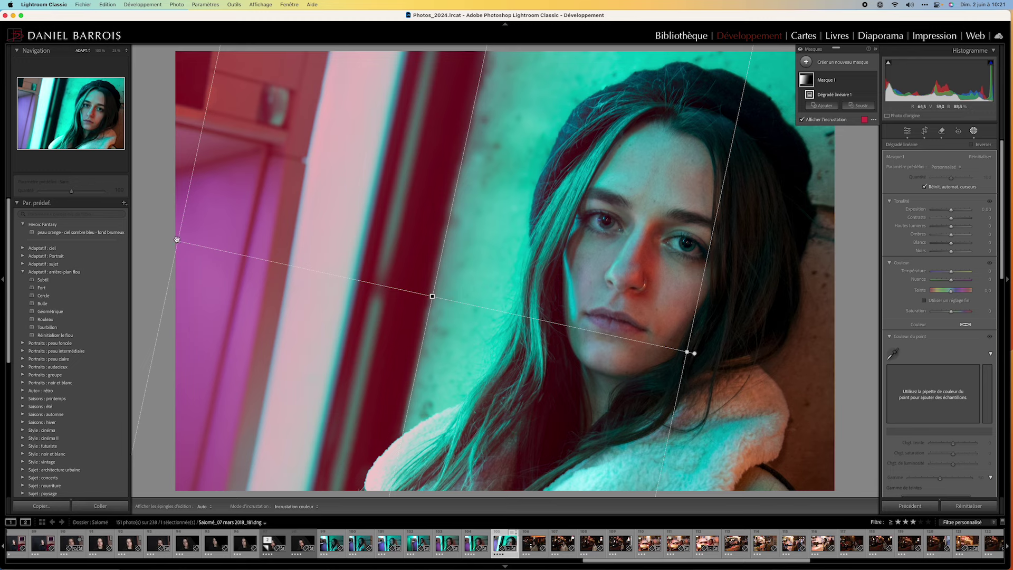
{"action": "left_click_drag", "start_coordinate": [176, 242], "coordinate": [135, 231]}
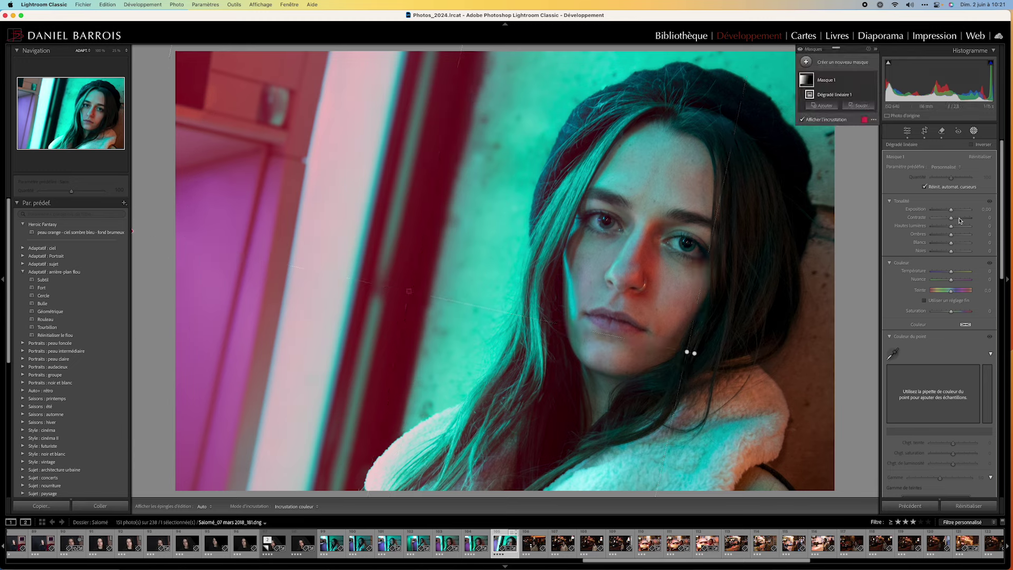
- Set the gradient mask to exposure -0,62 and saturation 13
{"action": "left_click_drag", "start_coordinate": [954, 212], "coordinate": [949, 210]}
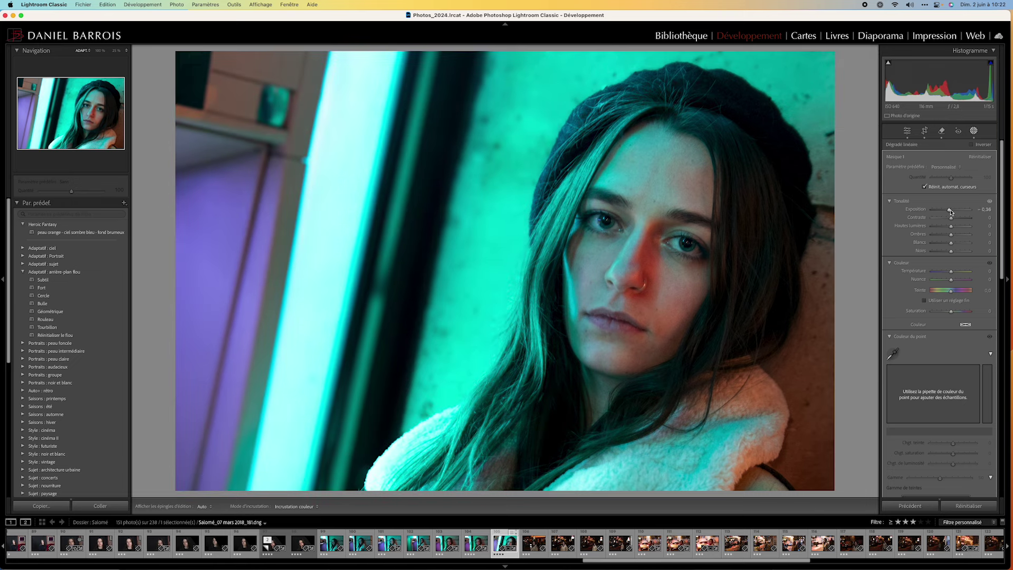
{"action": "left_click_drag", "start_coordinate": [951, 312], "coordinate": [956, 313]}
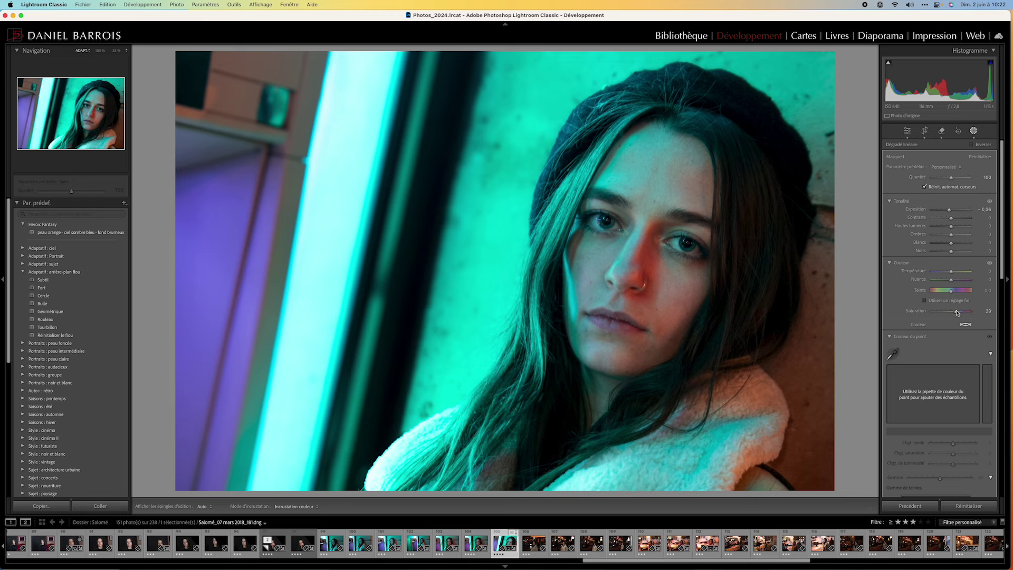
{"action": "left_click_drag", "start_coordinate": [955, 312], "coordinate": [954, 311]}
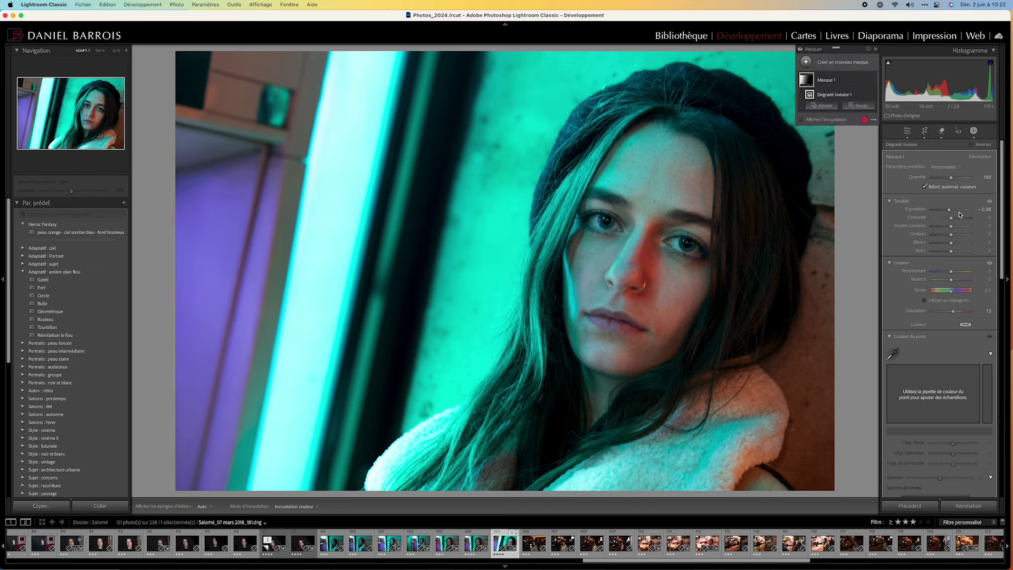
{"action": "left_click_drag", "start_coordinate": [951, 212], "coordinate": [950, 212]}
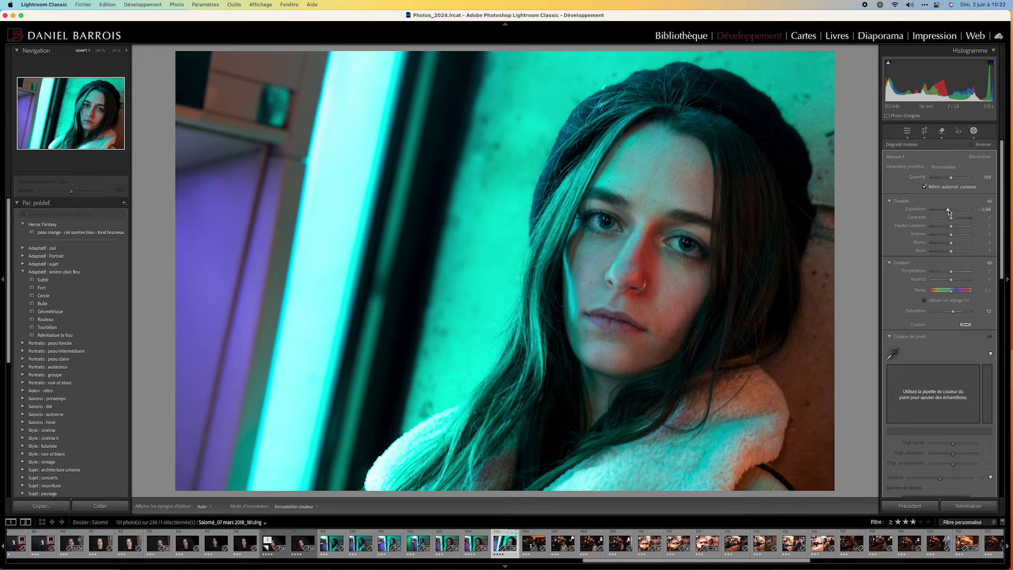
{"action": "left_click_drag", "start_coordinate": [949, 212], "coordinate": [949, 213]}
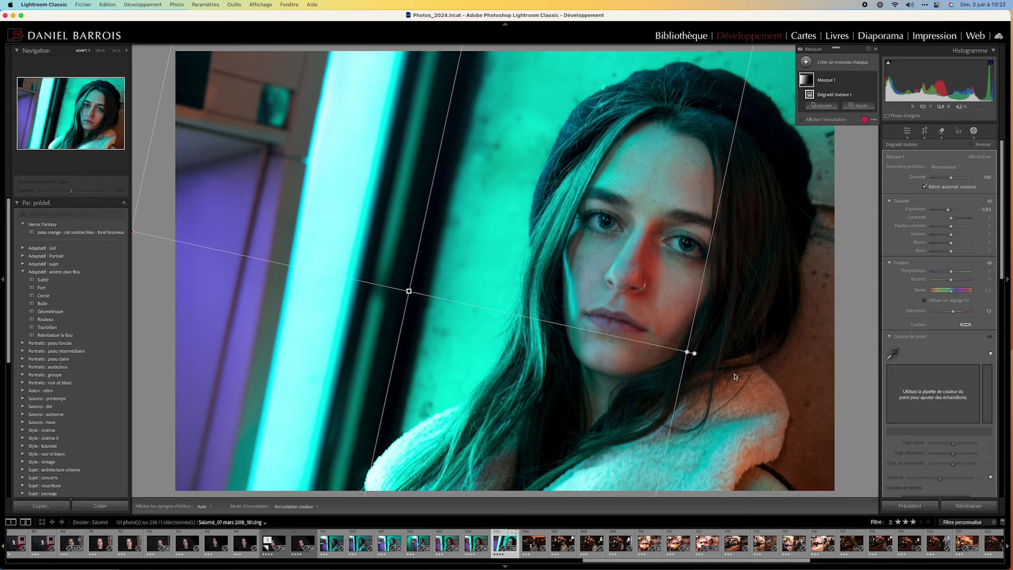
- Close Masking via the Edit icon to return to the main Develop panels
{"action": "left_click", "coordinate": [908, 131]}
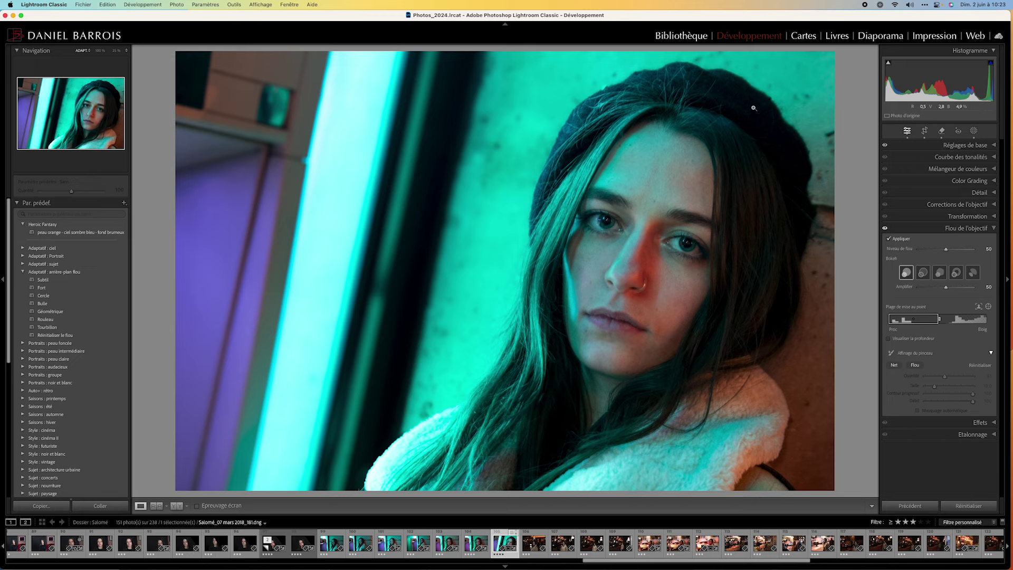
{"action": "mouse_move", "coordinate": [787, 5]}
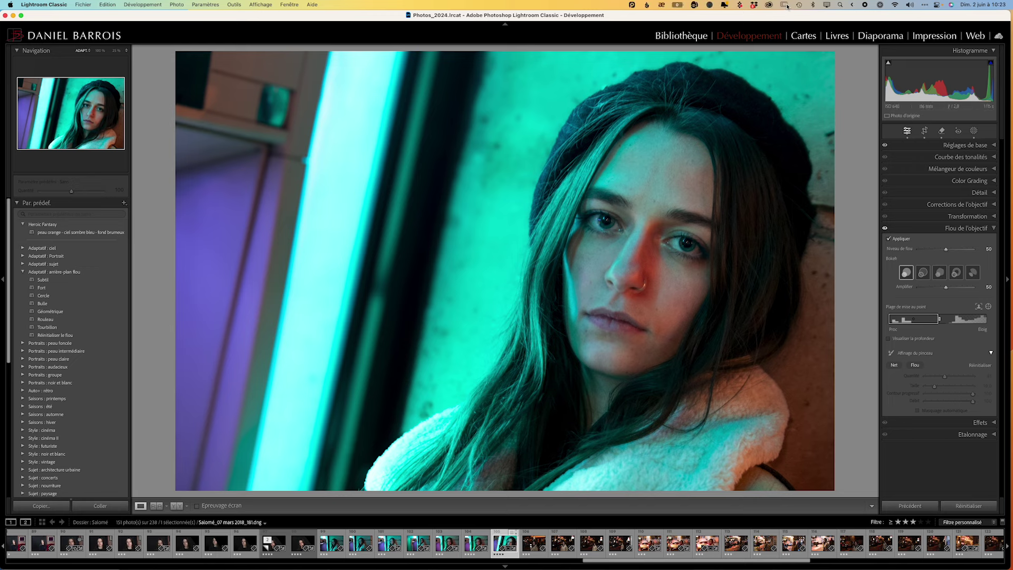
- Open the Creative Cloud account panel to confirm 984 of 1000 Firefly generative credits remain
{"action": "left_click", "coordinate": [770, 6]}
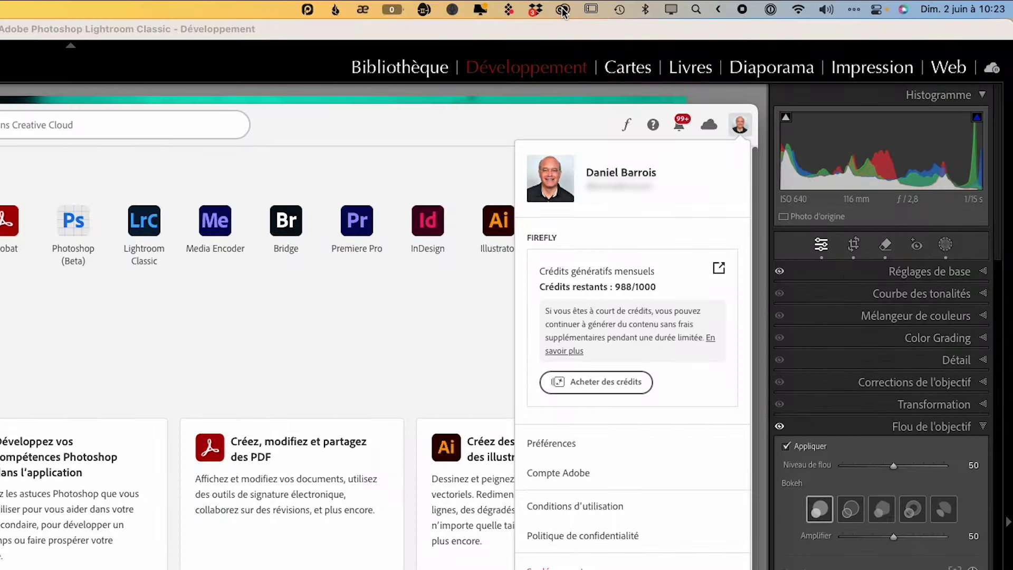
{"action": "left_click", "coordinate": [740, 126]}
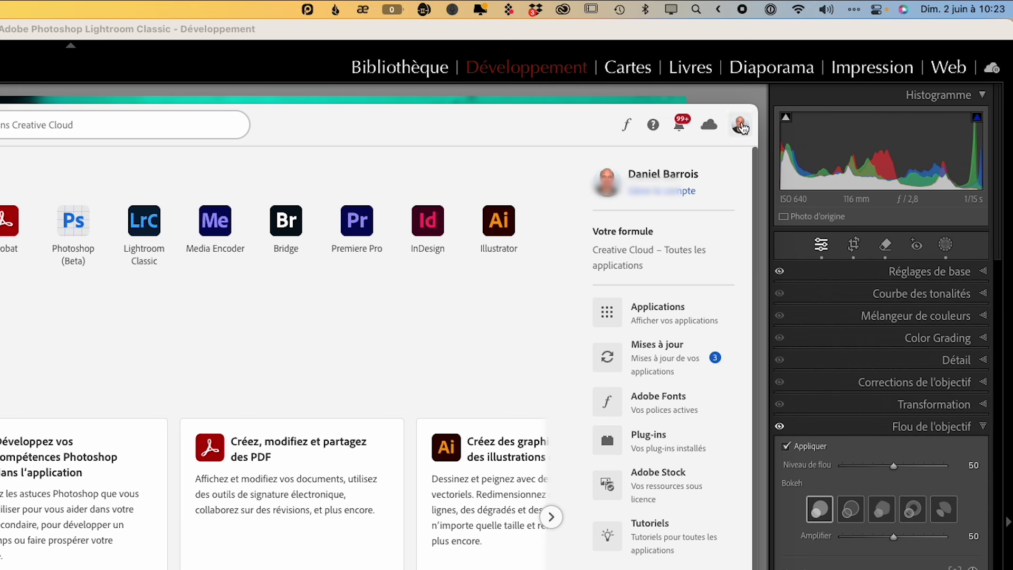
{"action": "left_click", "coordinate": [740, 126]}
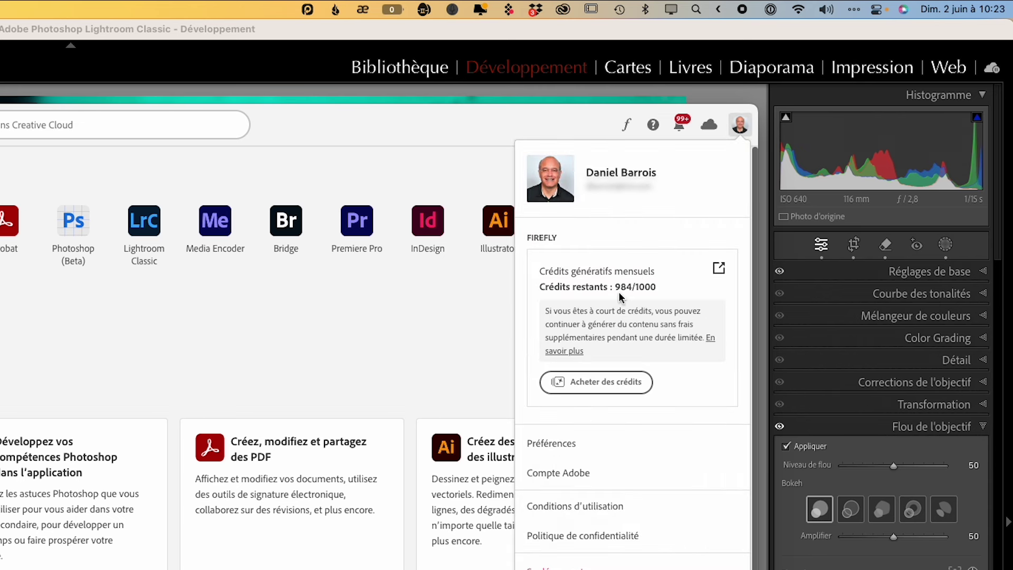